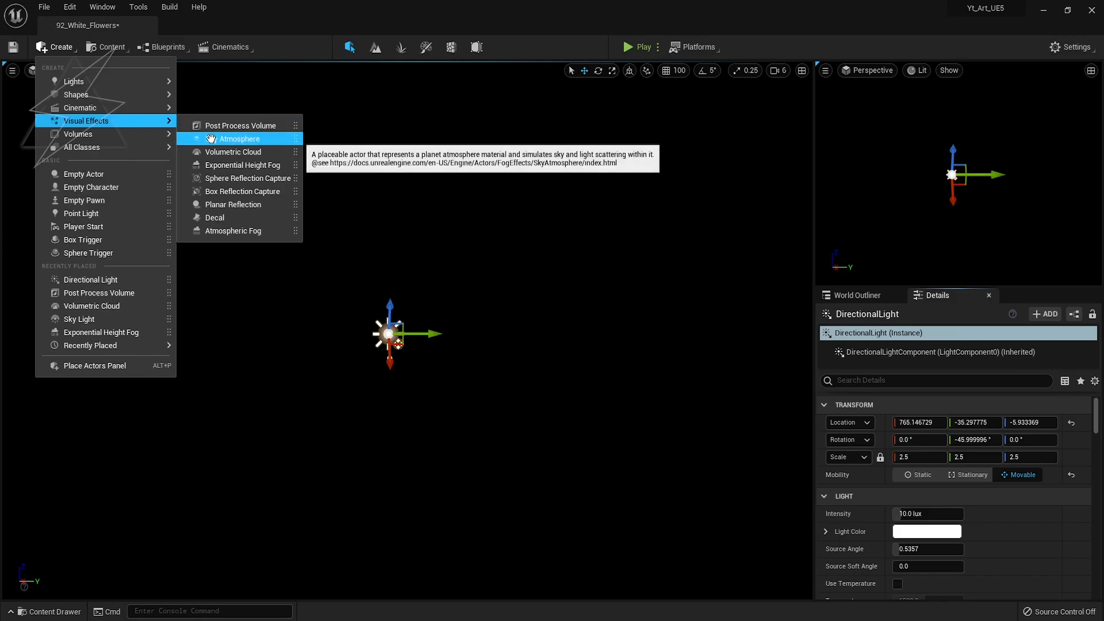
# Step: Add a Sky Atmosphere and an Exponential Height Fog to the level beside the directional light
pyautogui.click(41, 47)
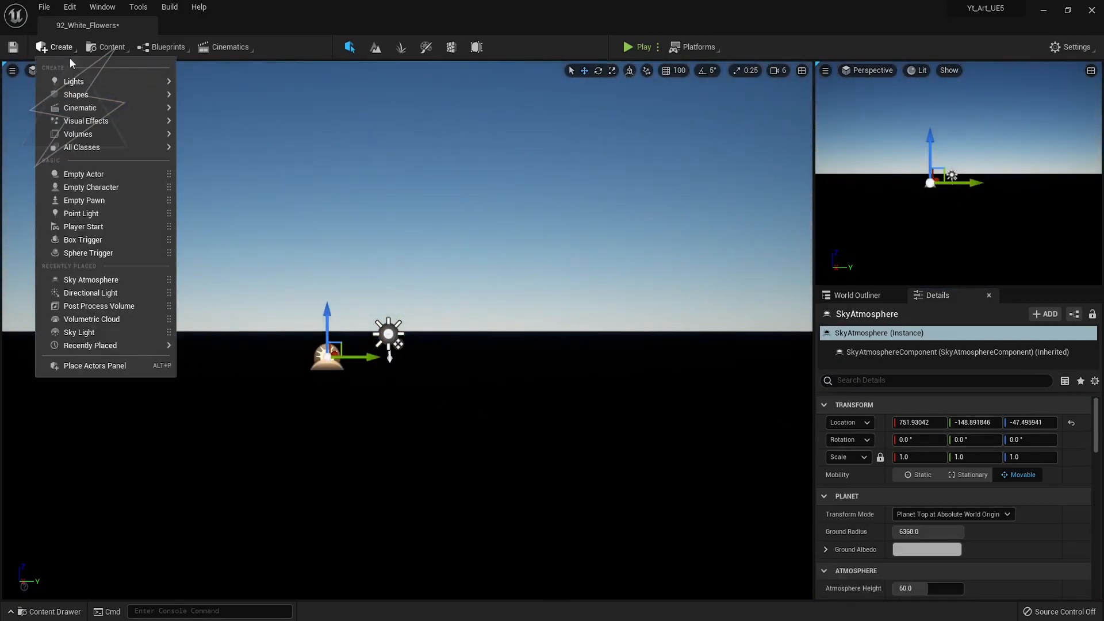
pyautogui.moveTo(90, 83)
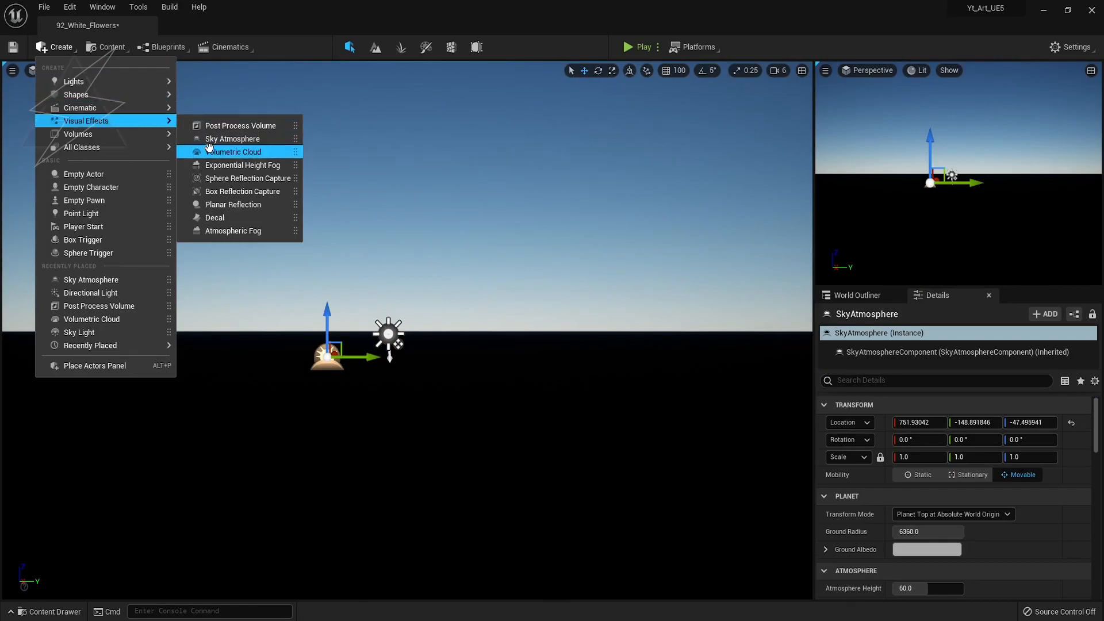
pyautogui.moveTo(242, 165); pyautogui.dragTo(444, 349)
# Step: Set the Exponential Height Fog's Fog Inscattering Color to black
pyautogui.scroll(-10, 954, 470)
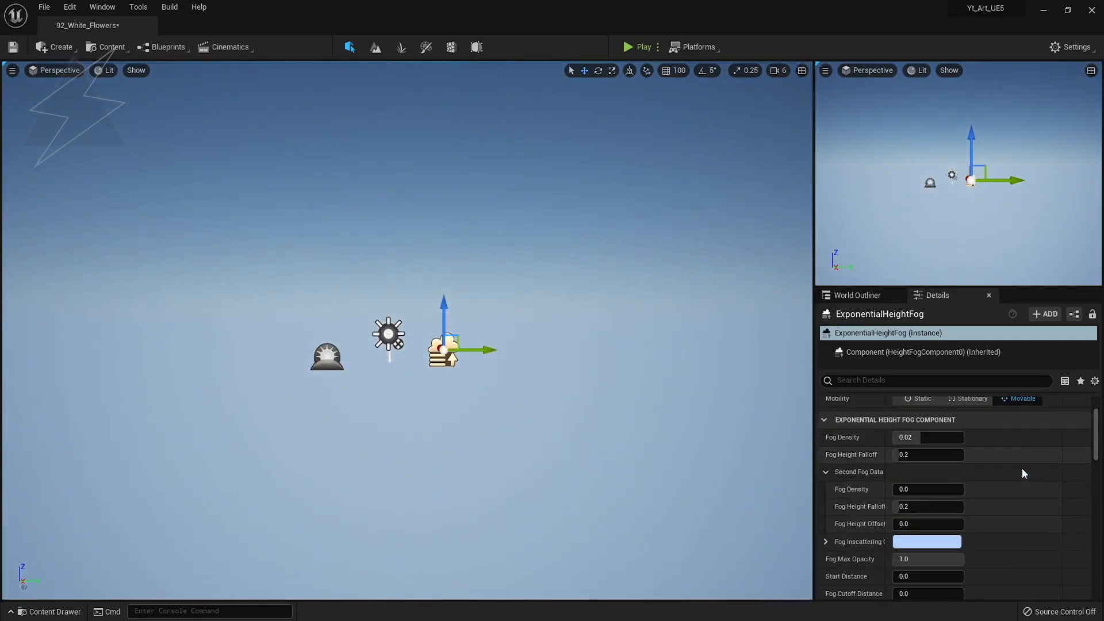
pyautogui.click(951, 472)
pyautogui.moveTo(834, 448); pyautogui.dragTo(835, 500)
pyautogui.click(845, 607)
# Step: Darken the Directional Inscattering Color of the Exponential Height Fog
pyautogui.scroll(-5, 998, 473)
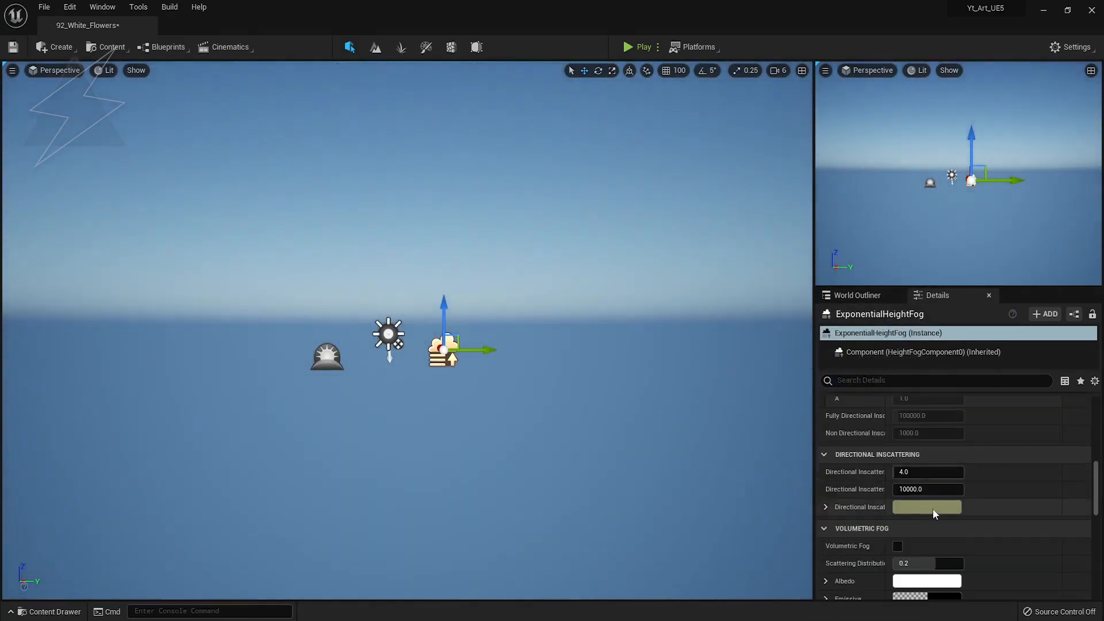
pyautogui.click(951, 506)
pyautogui.moveTo(842, 443); pyautogui.dragTo(842, 460)
pyautogui.click(844, 613)
pyautogui.scroll(8, 1012, 511)
# Step: Add a Sky Light beside the height fog, make it Movable and enable Real Time Capture
pyautogui.click(55, 46)
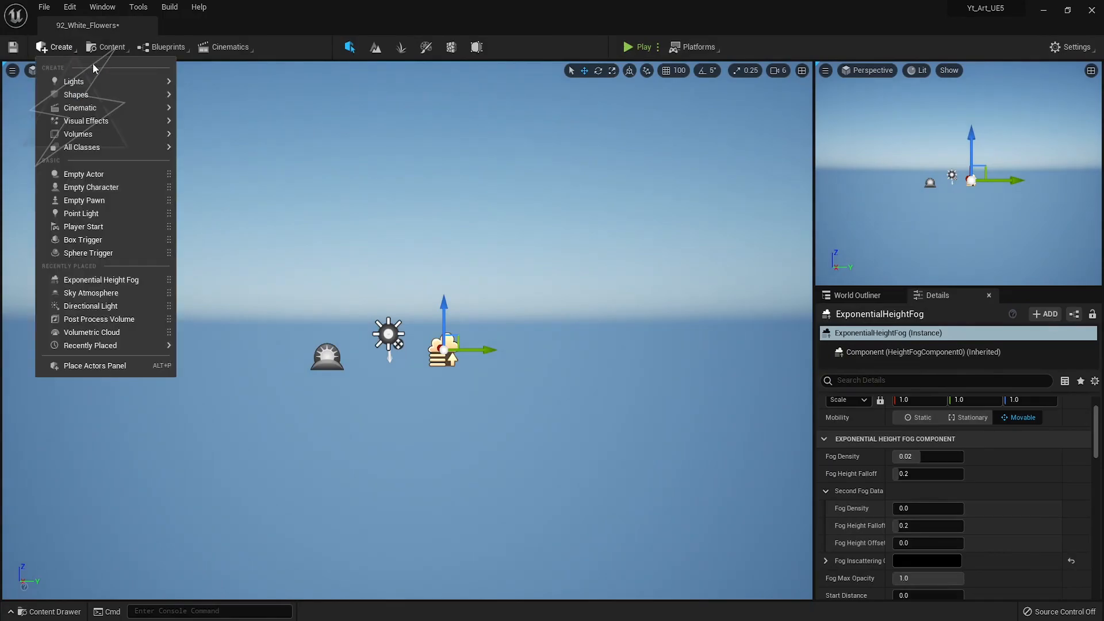
pyautogui.moveTo(105, 81)
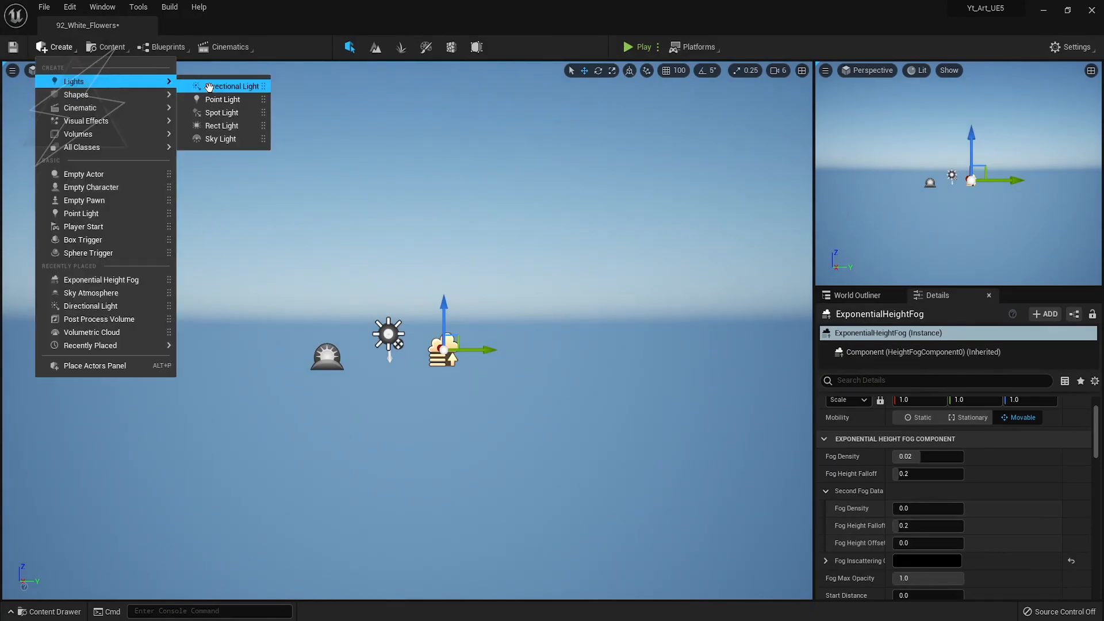
pyautogui.click(220, 139)
pyautogui.scroll(2, 1065, 493)
pyautogui.click(1022, 474)
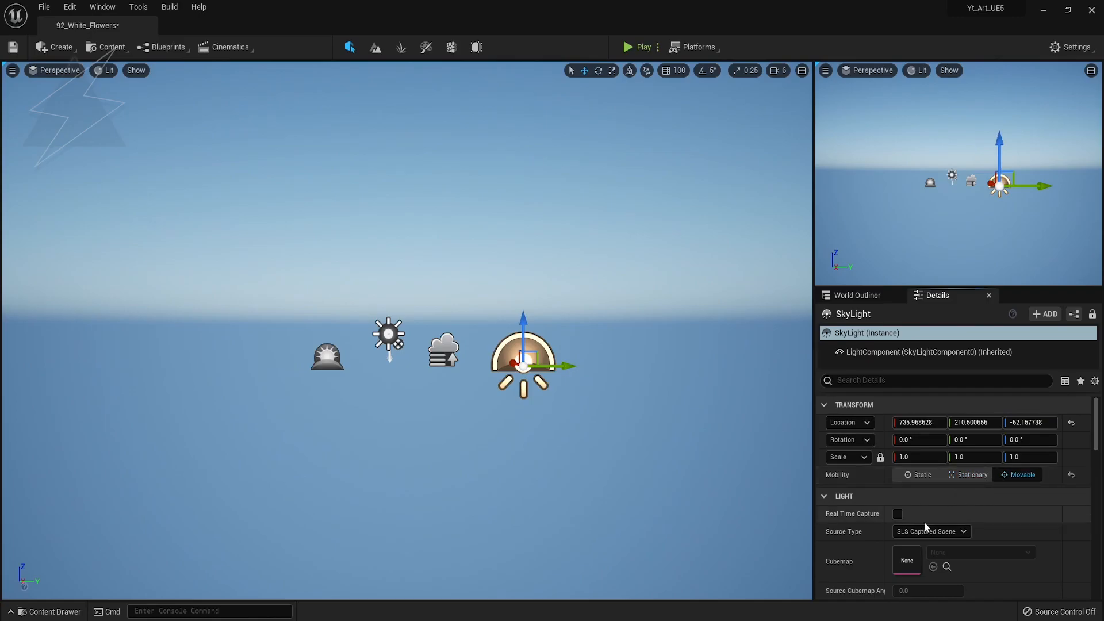
pyautogui.click(897, 514)
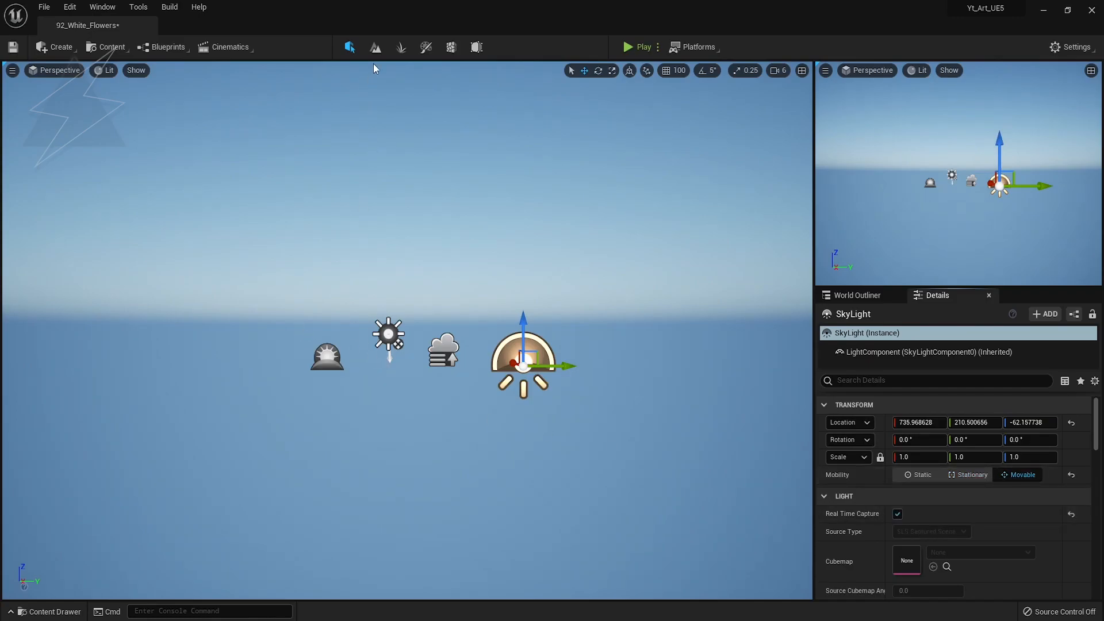
# Step: Create a new landscape with 63×63 Quads sections and 2×2 Sections per component, and return to selection mode
pyautogui.click(375, 47)
pyautogui.click(92, 398)
pyautogui.click(89, 430)
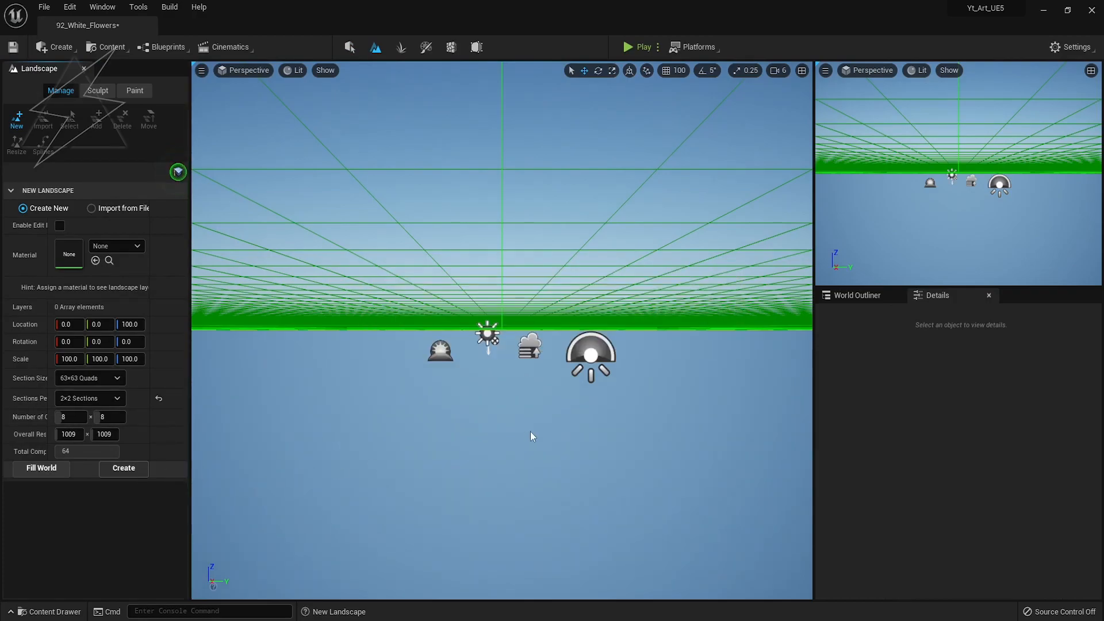
pyautogui.click(123, 467)
pyautogui.click(349, 47)
# Step: Bring the camera down close to the landscape surface and set the camera speed to 2
pyautogui.moveTo(407, 330); pyautogui.dragTo(465, 359, button='right')
pyautogui.press('w')
pyautogui.moveTo(648, 185); pyautogui.dragTo(648, 167, button='right')
pyautogui.press('q')
pyautogui.press('e')
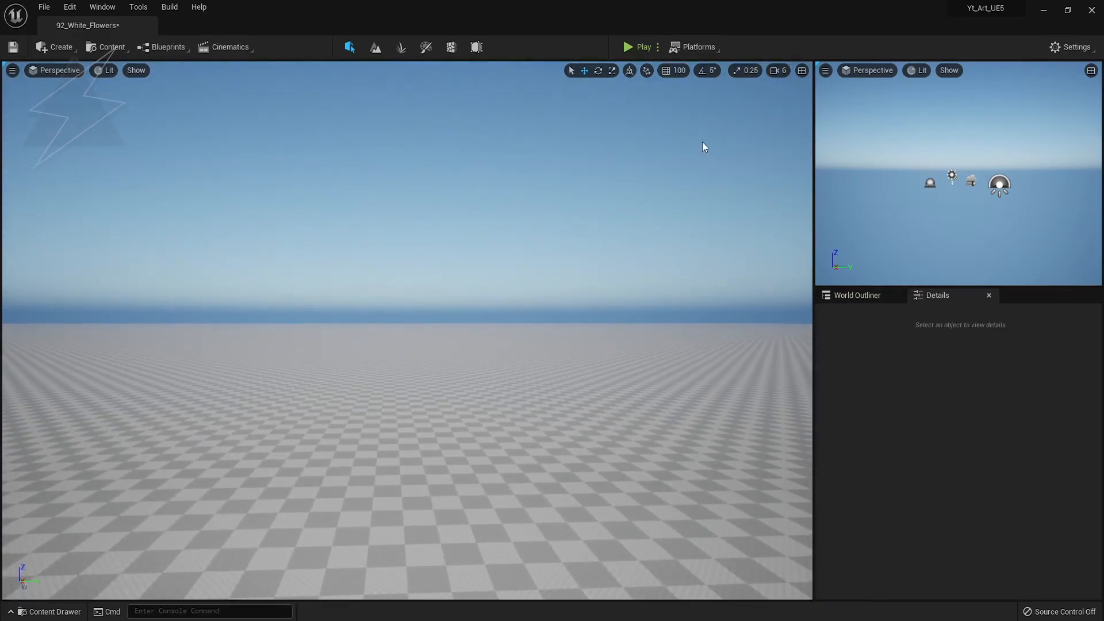
pyautogui.click(776, 70)
pyautogui.moveTo(489, 344); pyautogui.dragTo(489, 343, button='right')
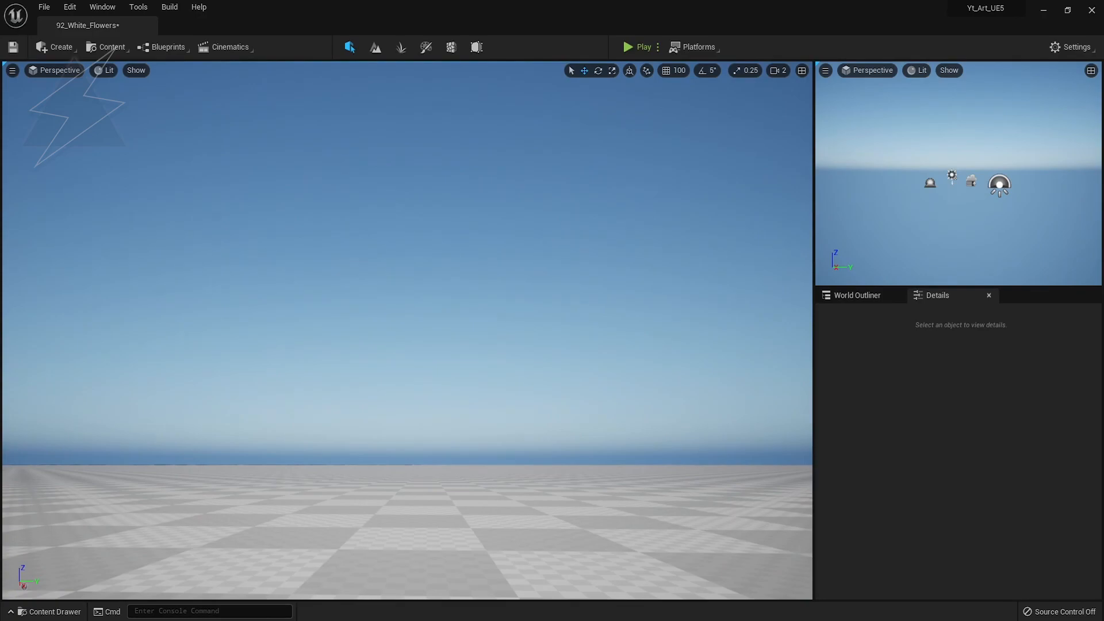
# Step: Place the mannequin on the landscape in the near foreground and view the scene in full screen
pyautogui.moveTo(26, 524); pyautogui.dragTo(123, 552)
pyautogui.moveTo(450, 494)
pyautogui.mouseDown(button='right')
pyautogui.moveTo(457, 517)
pyautogui.moveTo(443, 502)
pyautogui.moveTo(448, 509)
pyautogui.mouseUp(button='right')
pyautogui.press('F11')
pyautogui.press('e')
pyautogui.press('s')
pyautogui.press('w')
pyautogui.press('q')
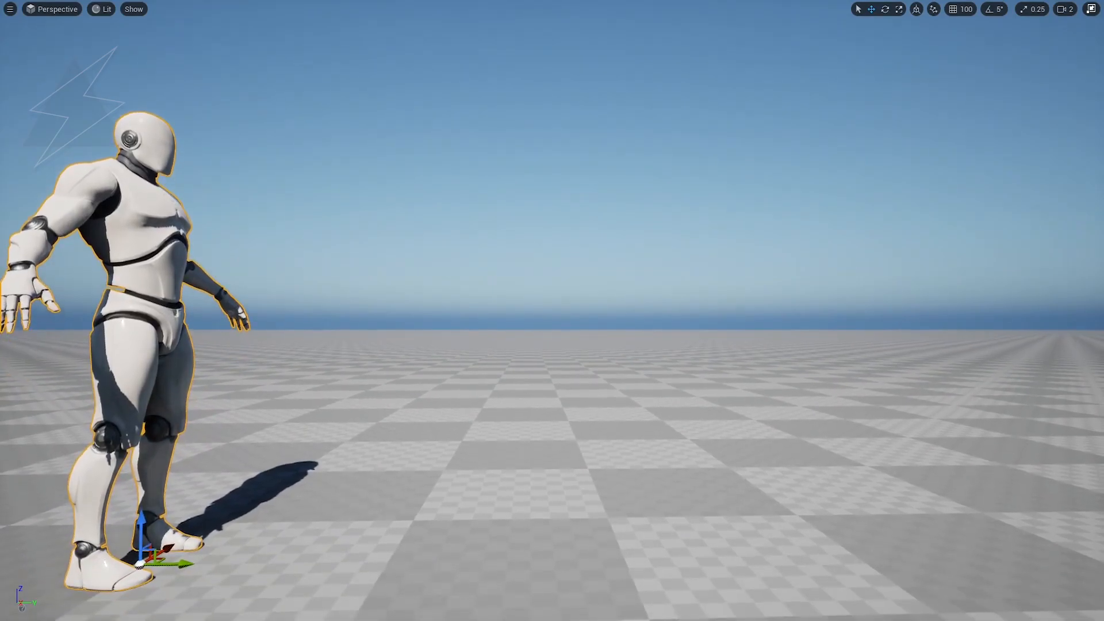
# Step: Frame the shot with the full mannequin at the left edge and the horizon just below mid-height
pyautogui.press('w')
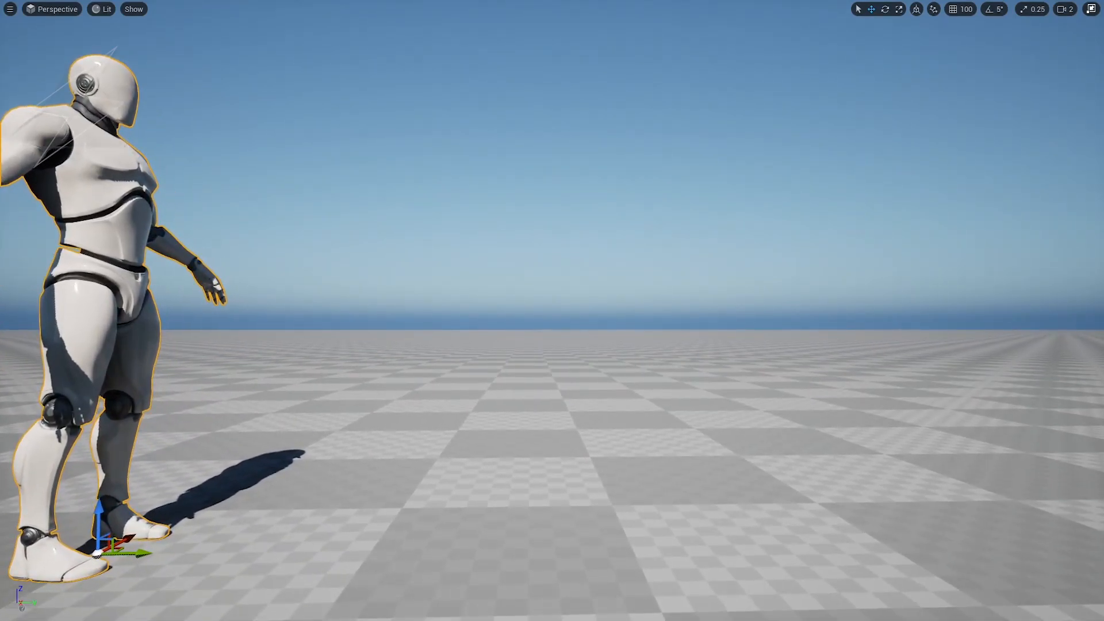
pyautogui.press('s')
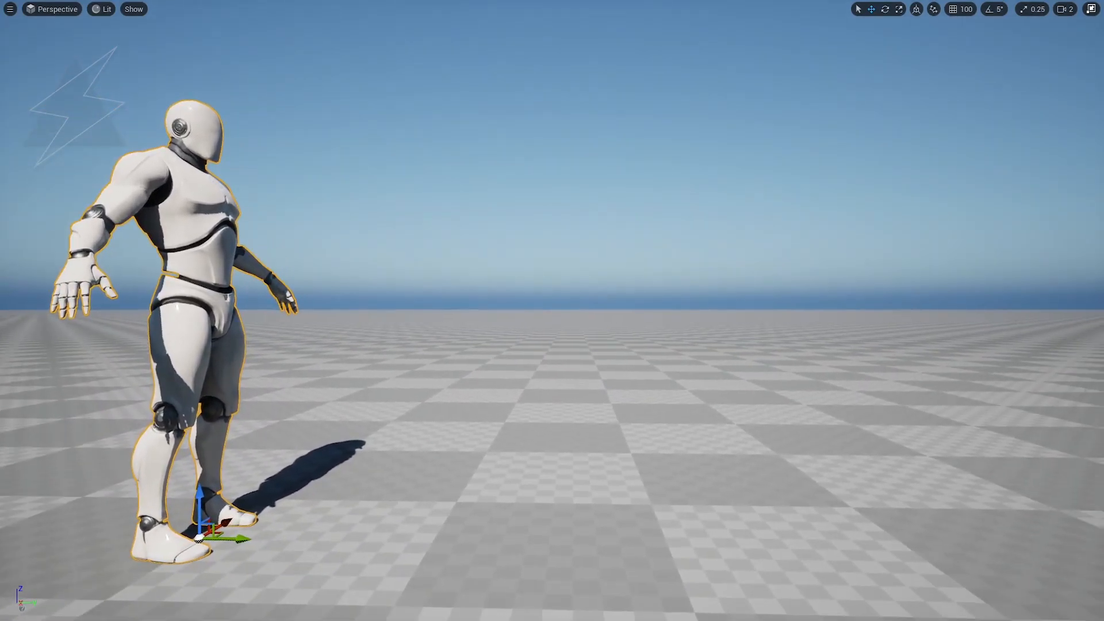
pyautogui.moveTo(552, 310); pyautogui.dragTo(578, 292, button='right')
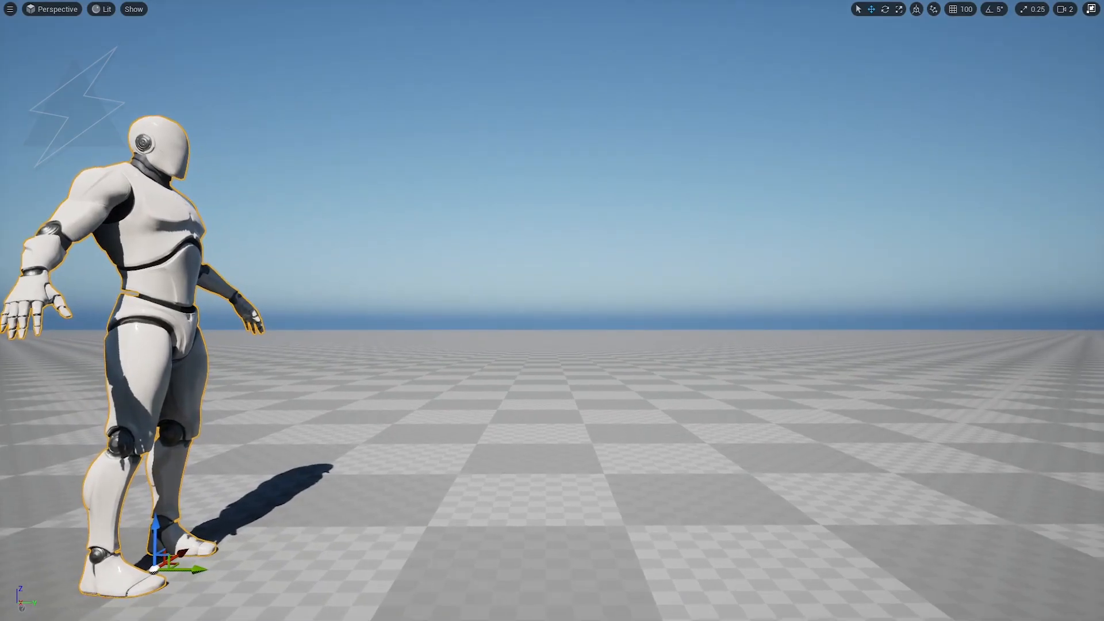
pyautogui.press('w')
pyautogui.press('w')
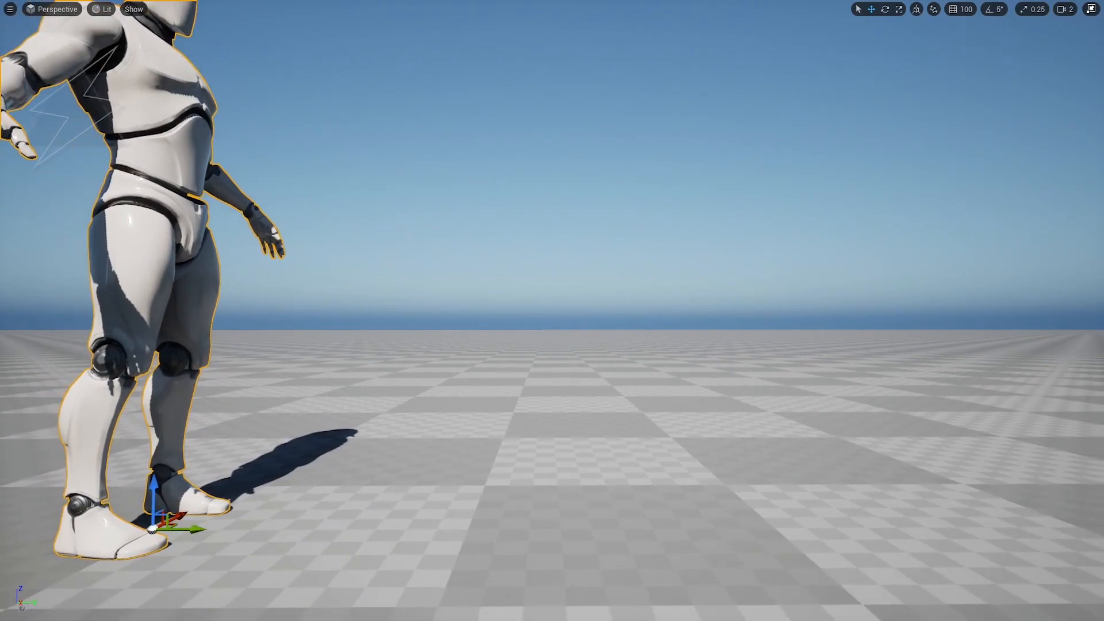
pyautogui.moveTo(552, 310); pyautogui.dragTo(543, 300, button='right')
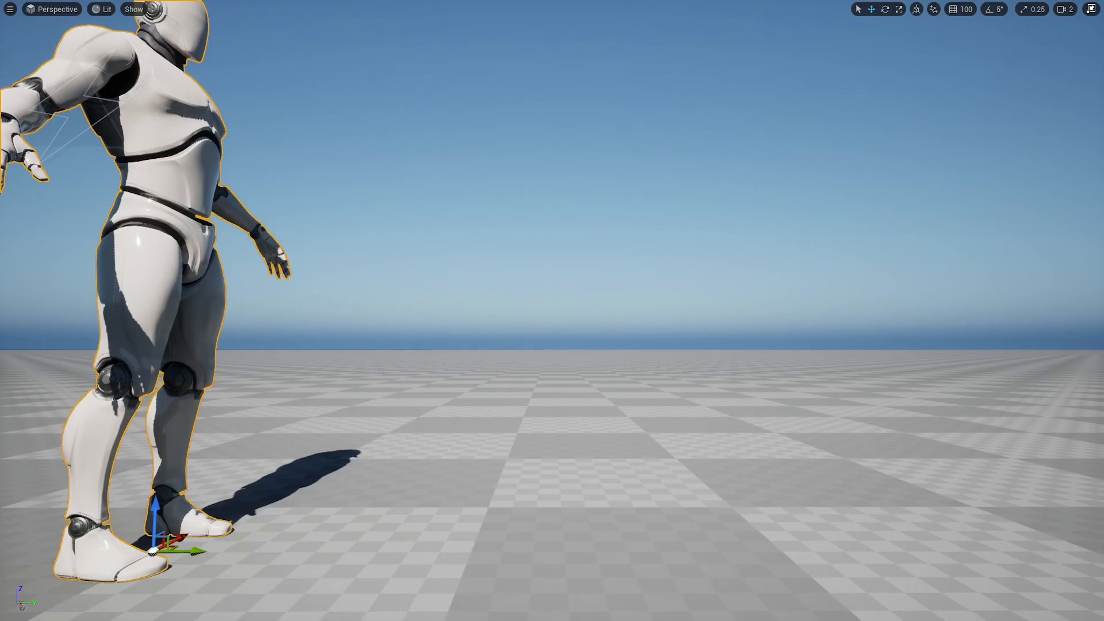
pyautogui.press('s')
pyautogui.press('w')
pyautogui.press('a')
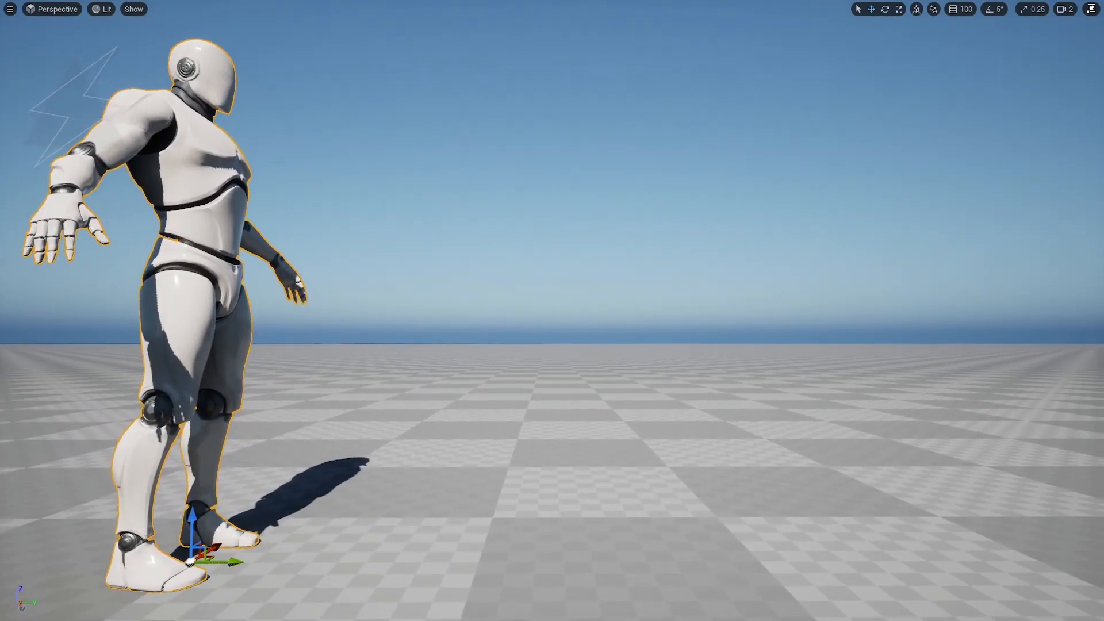
# Step: Shift the mannequin slightly, rotate it to face the camera more, and deselect it
pyautogui.moveTo(456, 487); pyautogui.dragTo(425, 514, button='right')
pyautogui.moveTo(230, 562)
pyautogui.mouseDown()
pyautogui.moveTo(112, 580)
pyautogui.moveTo(299, 580)
pyautogui.moveTo(155, 580)
pyautogui.moveTo(230, 580)
pyautogui.mouseUp()
pyautogui.press('e')
pyautogui.click(600, 271)
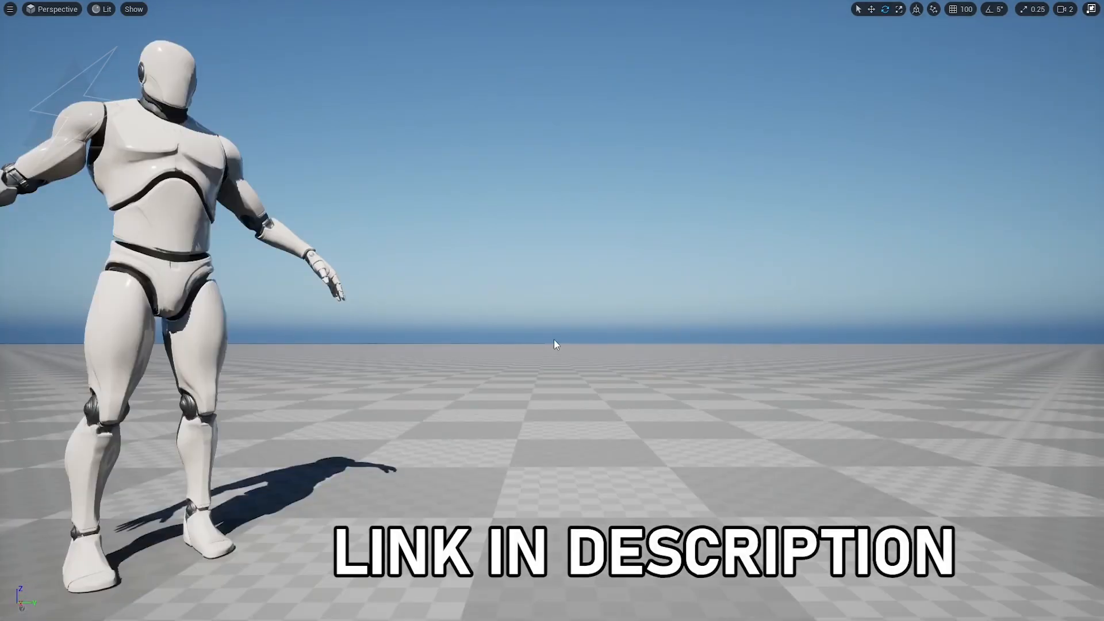
# Step: Leave full screen and assign M_auto_landscape_instant as the landscape's Landscape Material
pyautogui.press('F11')
pyautogui.click(542, 419)
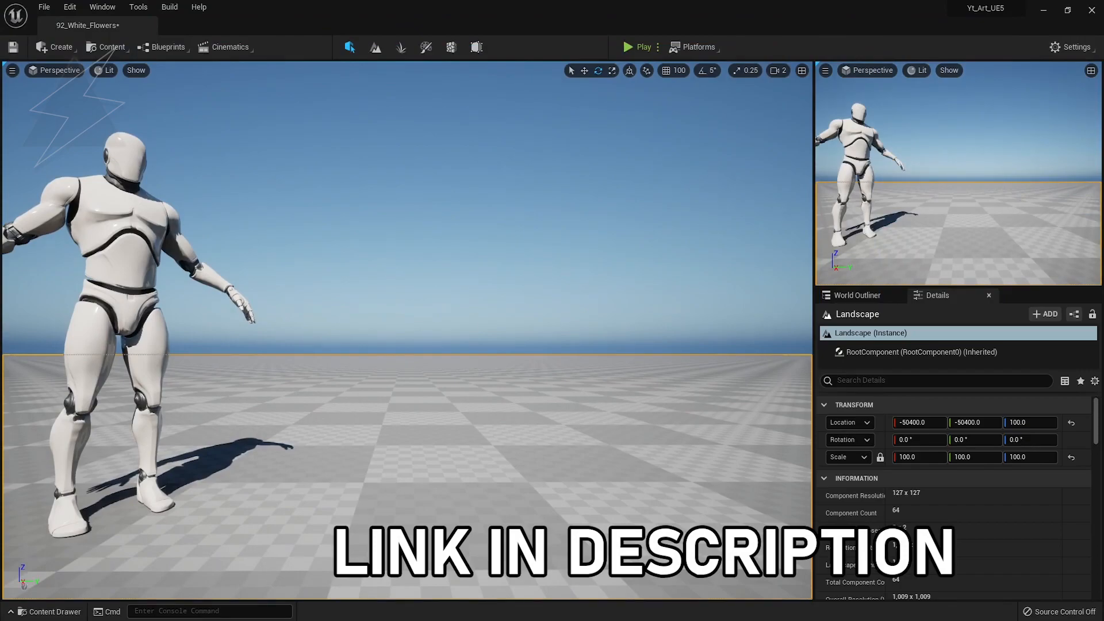
pyautogui.scroll(-6, 933, 516)
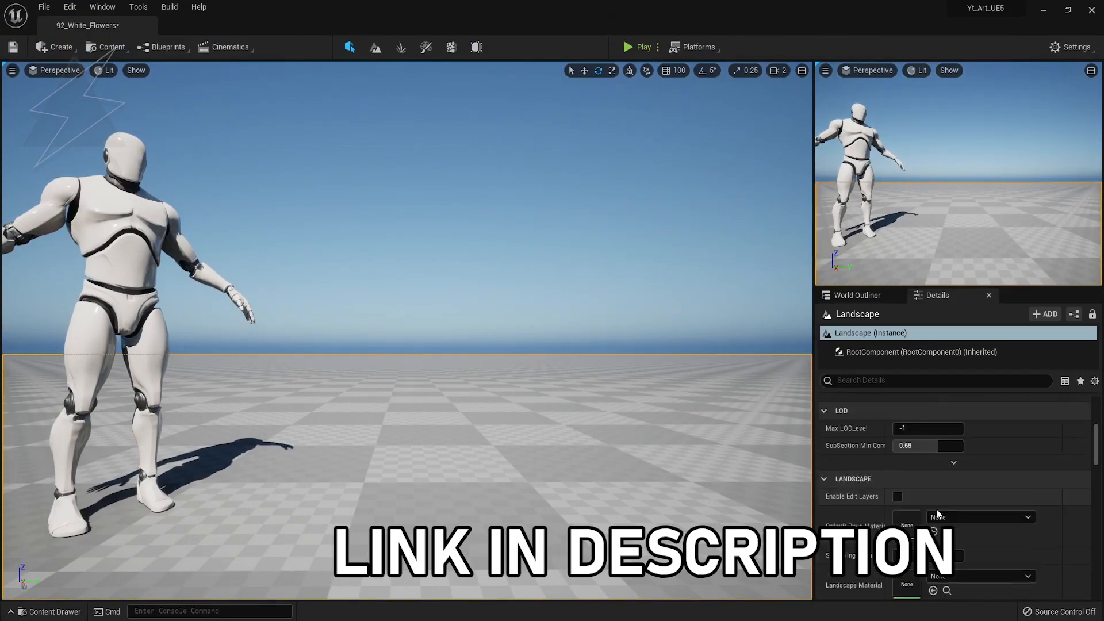
pyautogui.click(934, 514)
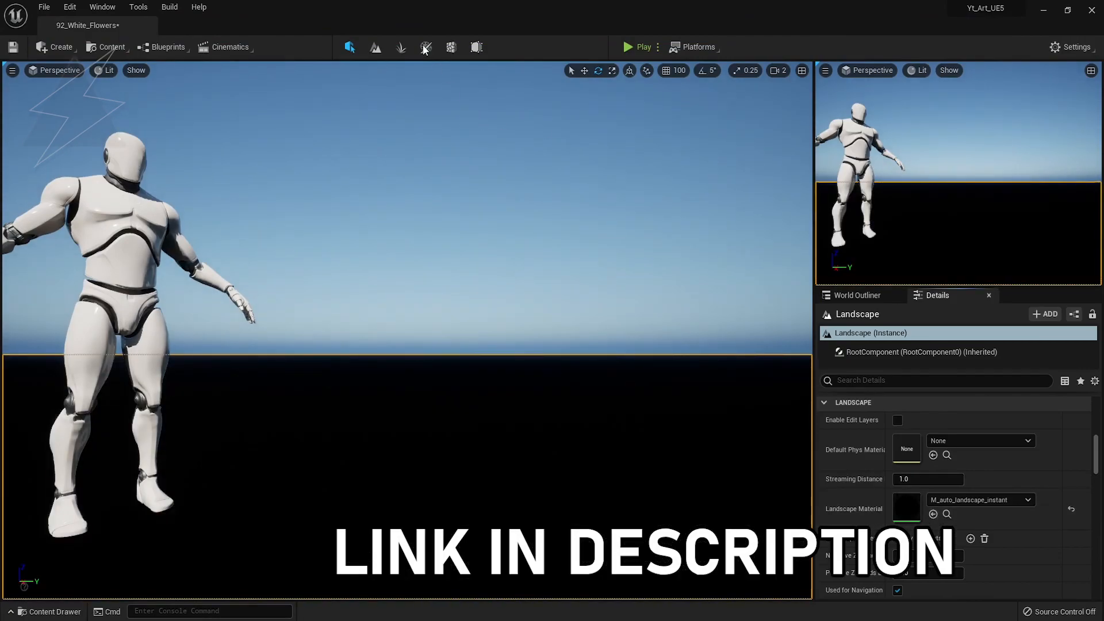
# Step: Create a non-weight-blended layer info for the landscape's Material_Blend paint layer and save the level
pyautogui.click(376, 47)
pyautogui.click(140, 405)
pyautogui.click(291, 418)
pyautogui.click(566, 436)
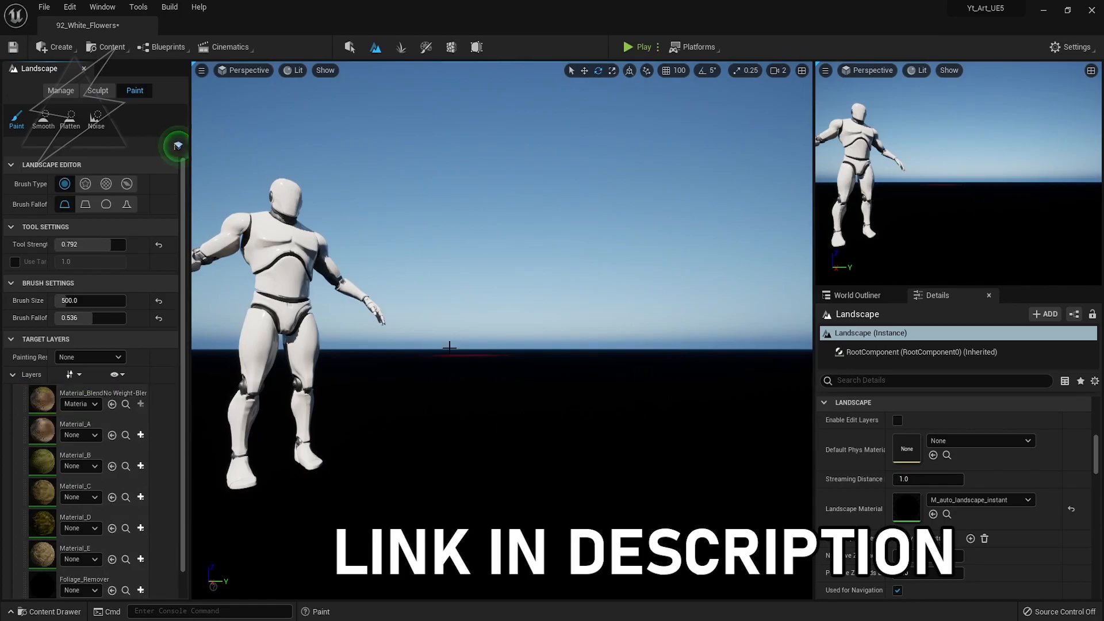
pyautogui.click(350, 47)
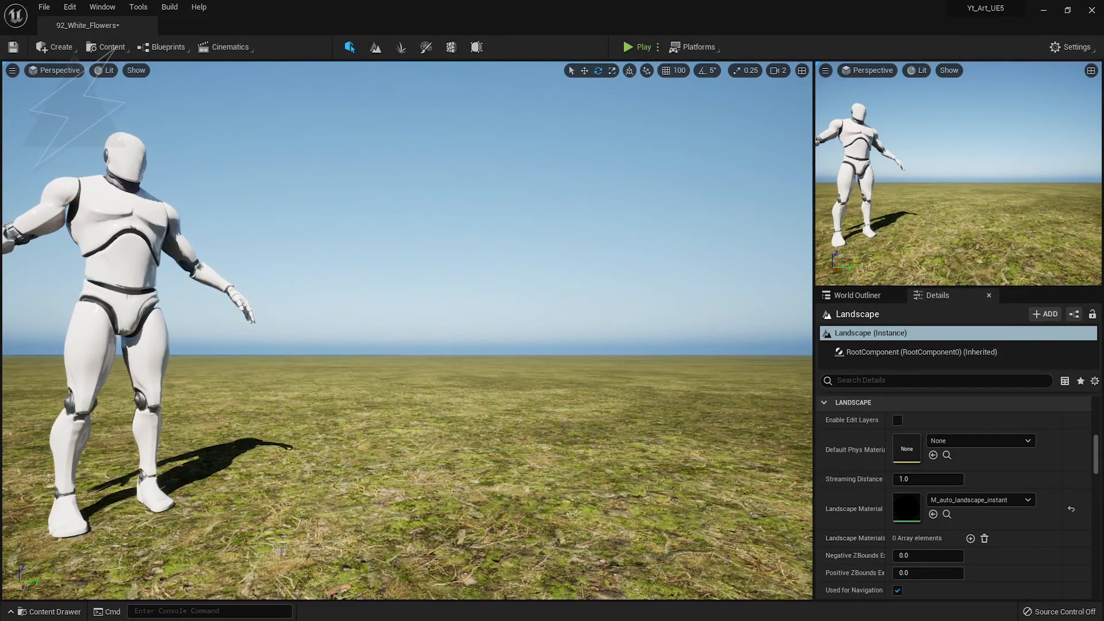
pyautogui.moveTo(382, 360); pyautogui.dragTo(363, 360, button='right')
pyautogui.hotkey('ctrl', 's')
# Step: Add SM_Poplar_tree_05_Optimised as a foliage type and try painting it on the landscape at the default density
pyautogui.click(400, 47)
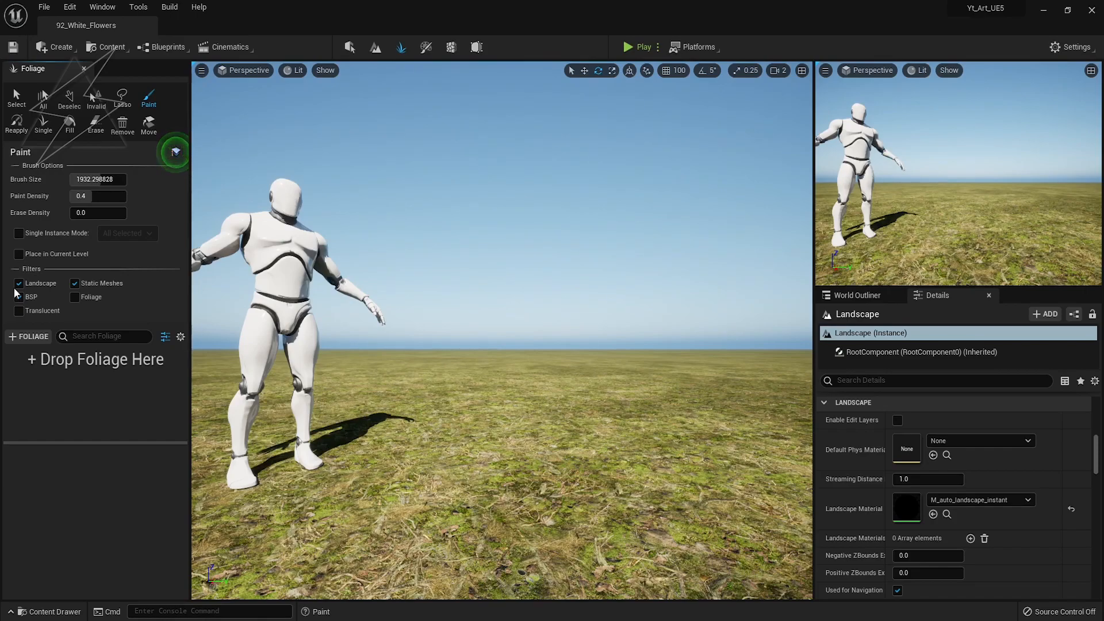
pyautogui.moveTo(230, 402); pyautogui.dragTo(93, 394)
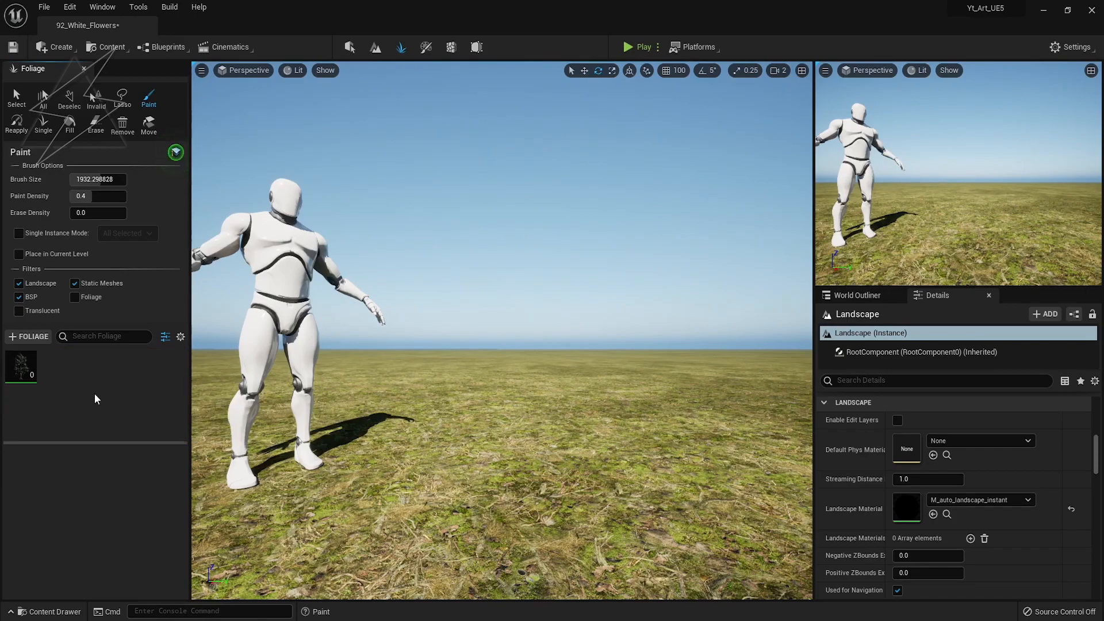
pyautogui.click(21, 366)
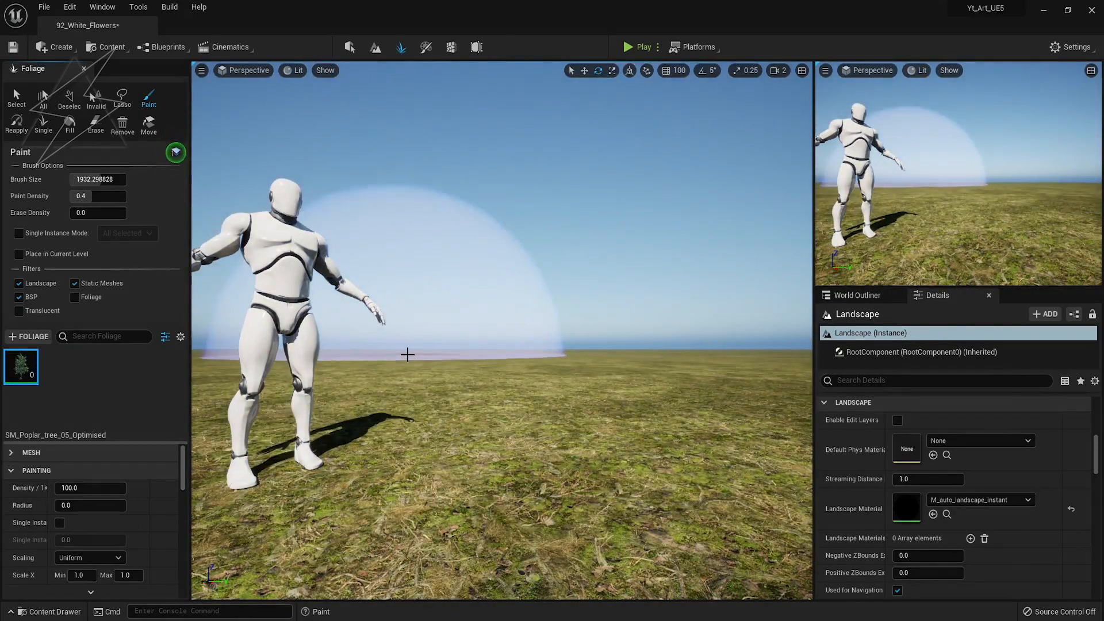
pyautogui.click(408, 356)
pyautogui.hotkey('ctrl', 'z')
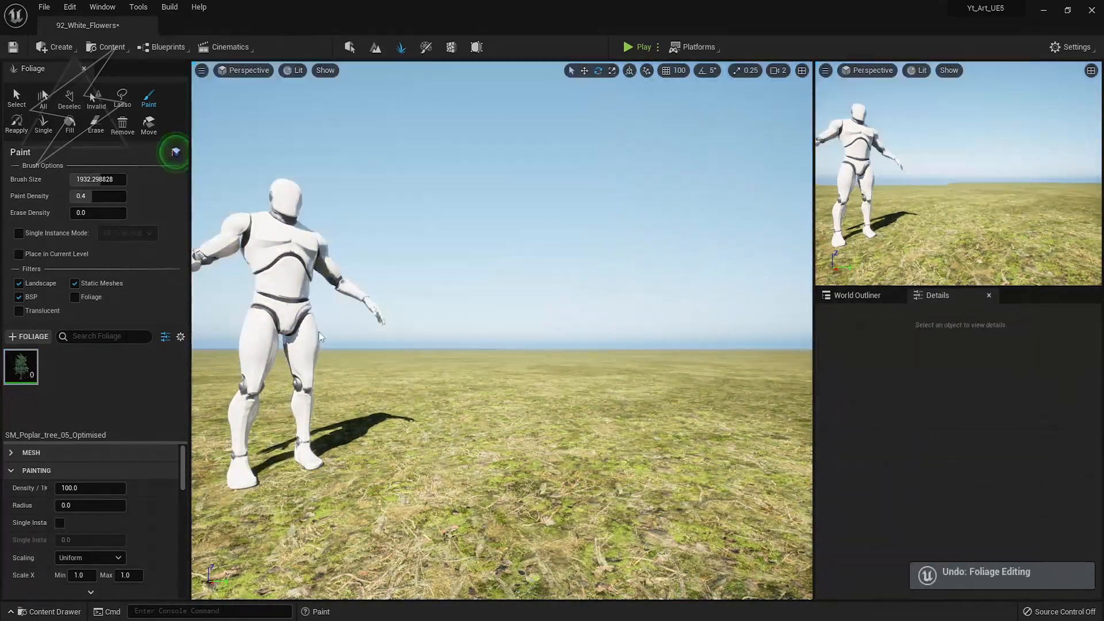
# Step: Set the poplar foliage density to 10 and paint a group of trees behind the mannequin
pyautogui.click(79, 488)
pyautogui.write('10')
pyautogui.press('Return')
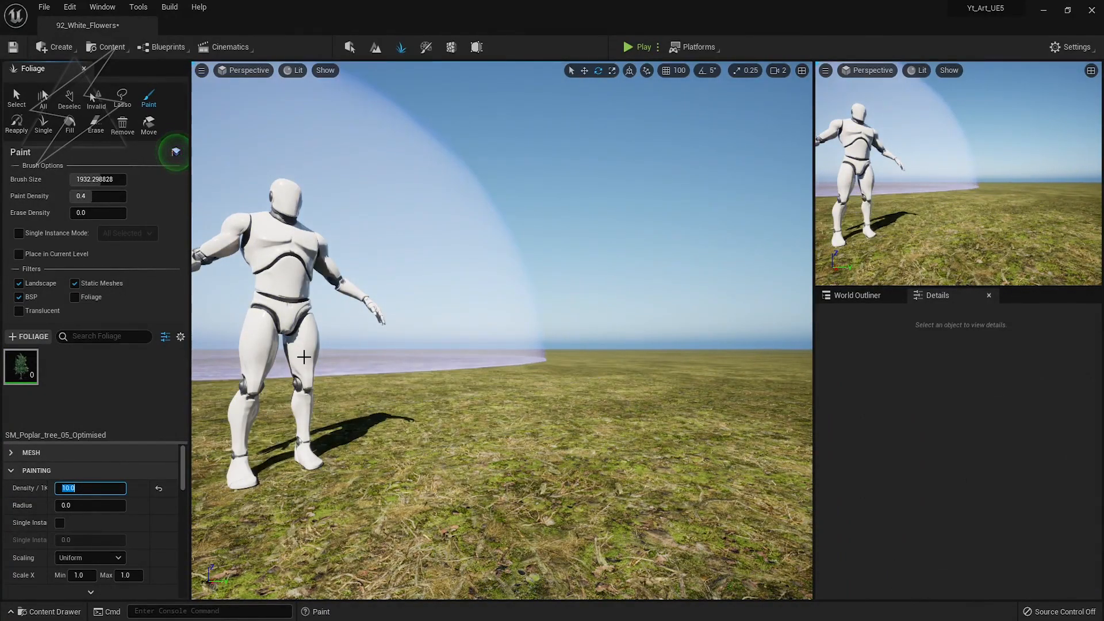
pyautogui.click(303, 360)
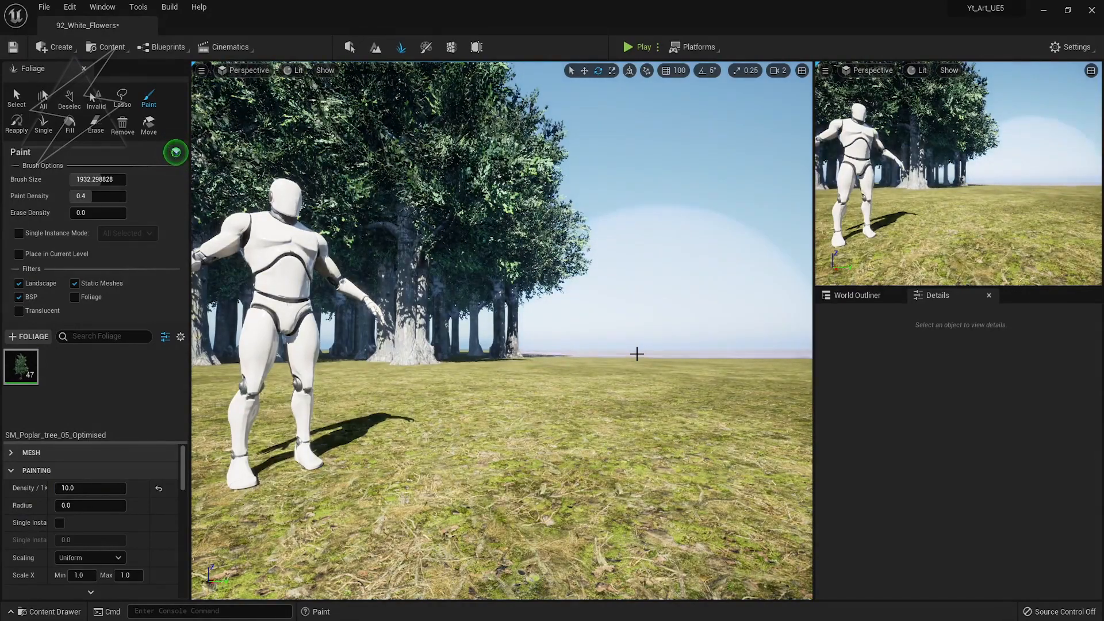
pyautogui.click(637, 356)
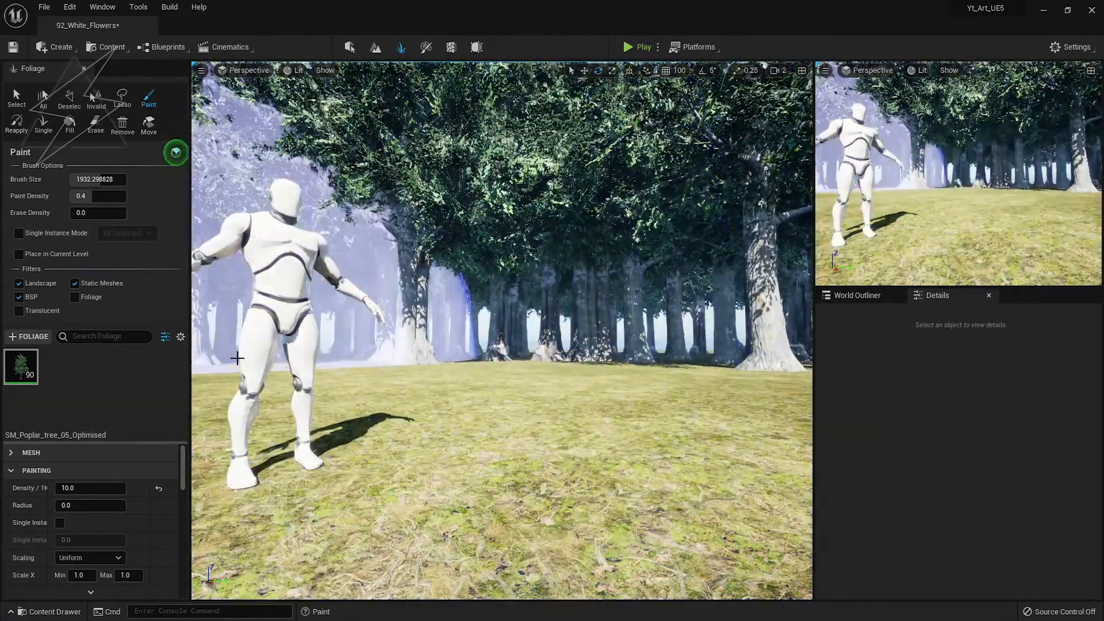
pyautogui.click(275, 364)
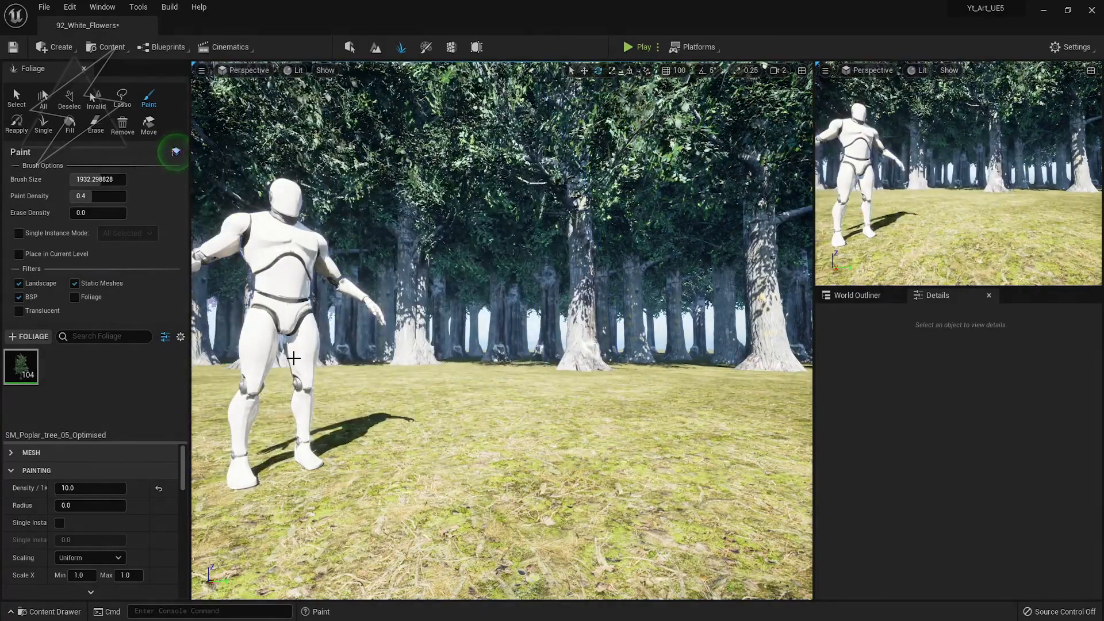
pyautogui.hotkey('ctrl', 'z')
pyautogui.hotkey('ctrl', 'z')
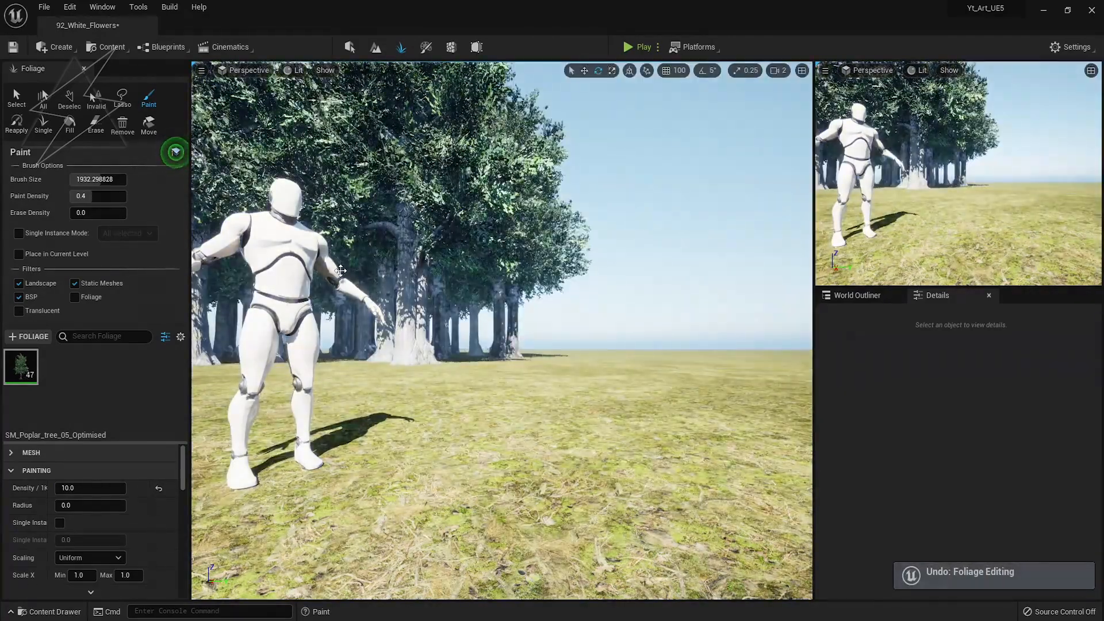
# Step: Paint another group of poplar trees on the open ground beside the first group and undo the extra stroke next to the mannequin
pyautogui.click(615, 355)
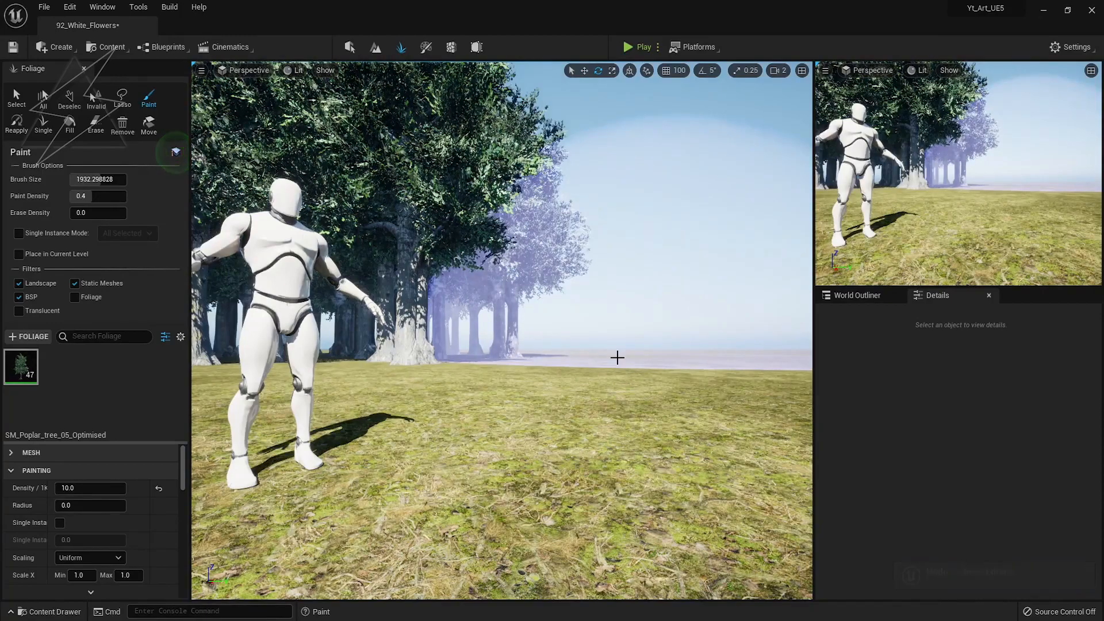
pyautogui.press('F11')
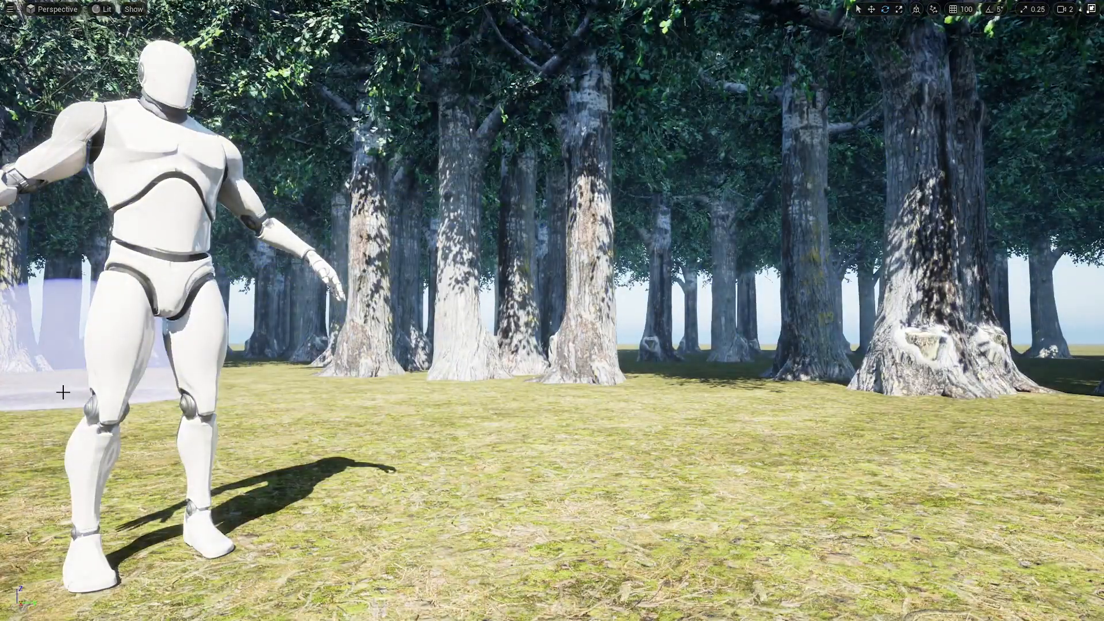
pyautogui.click(64, 385)
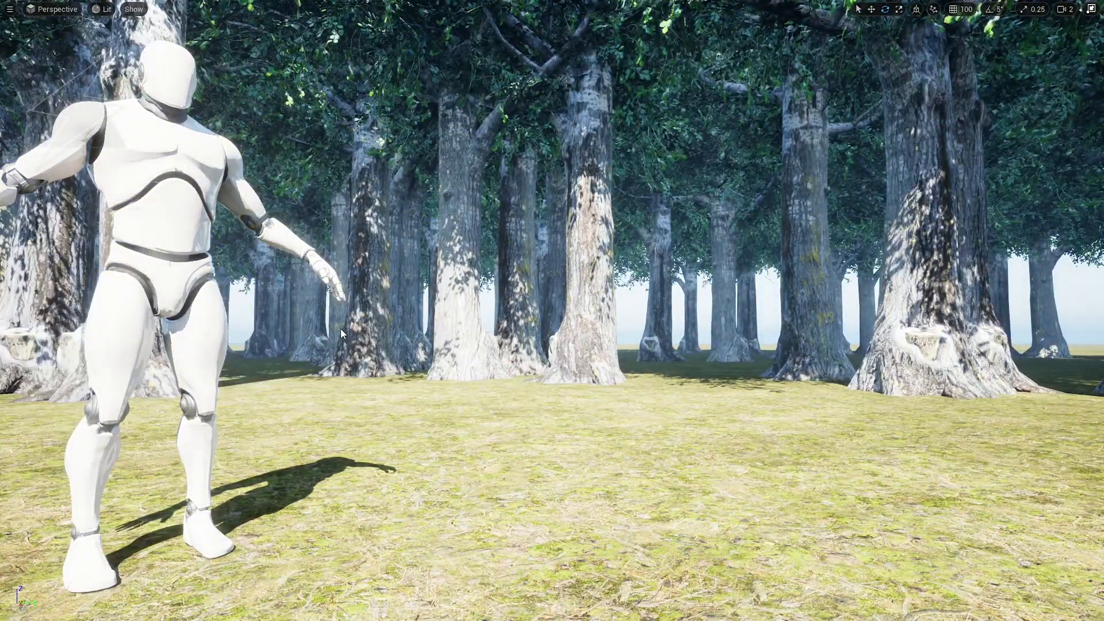
pyautogui.hotkey('ctrl', 'z')
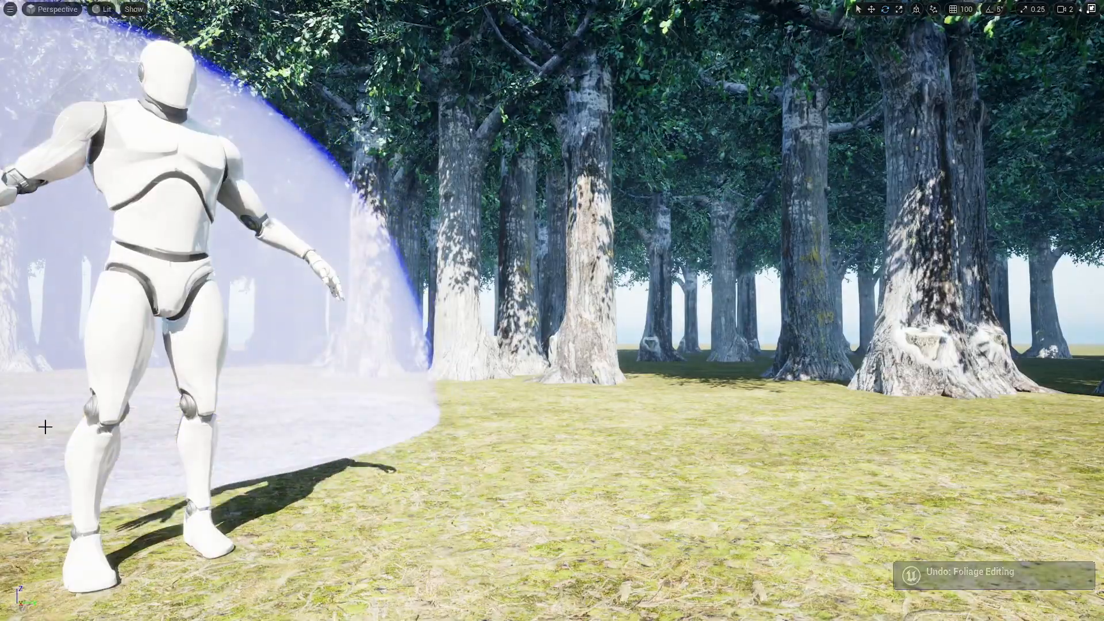
# Step: Set the poplar foliage density to 1 and try painting an extra tree behind the mannequin
pyautogui.press('F11')
pyautogui.moveTo(110, 494); pyautogui.dragTo(104, 488)
pyautogui.click(104, 488)
pyautogui.write('1')
pyautogui.press('Return')
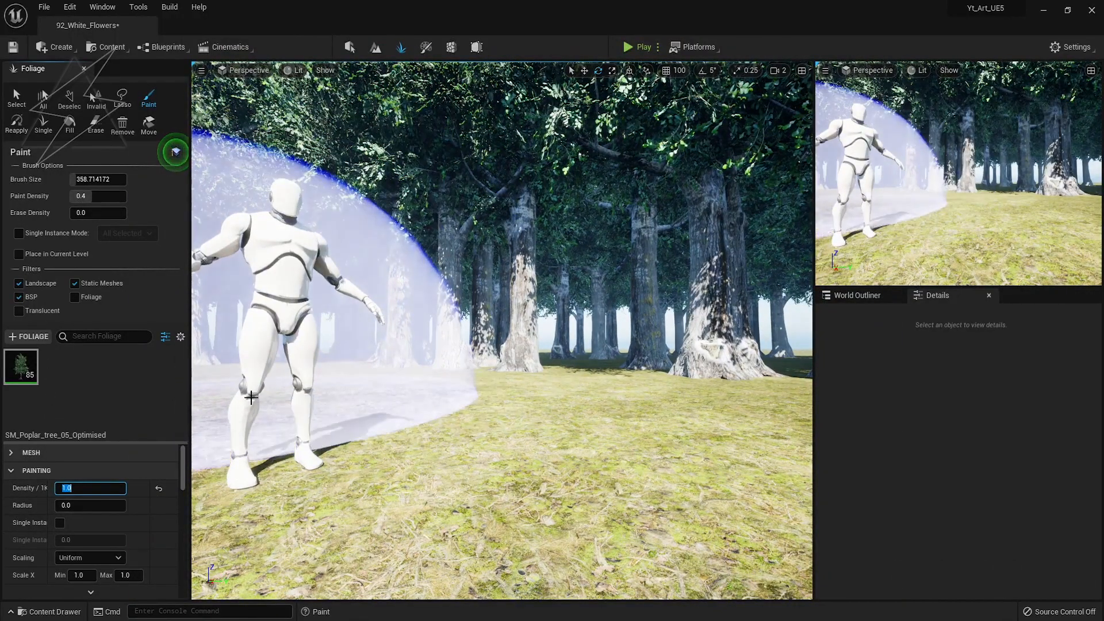
pyautogui.click(507, 377)
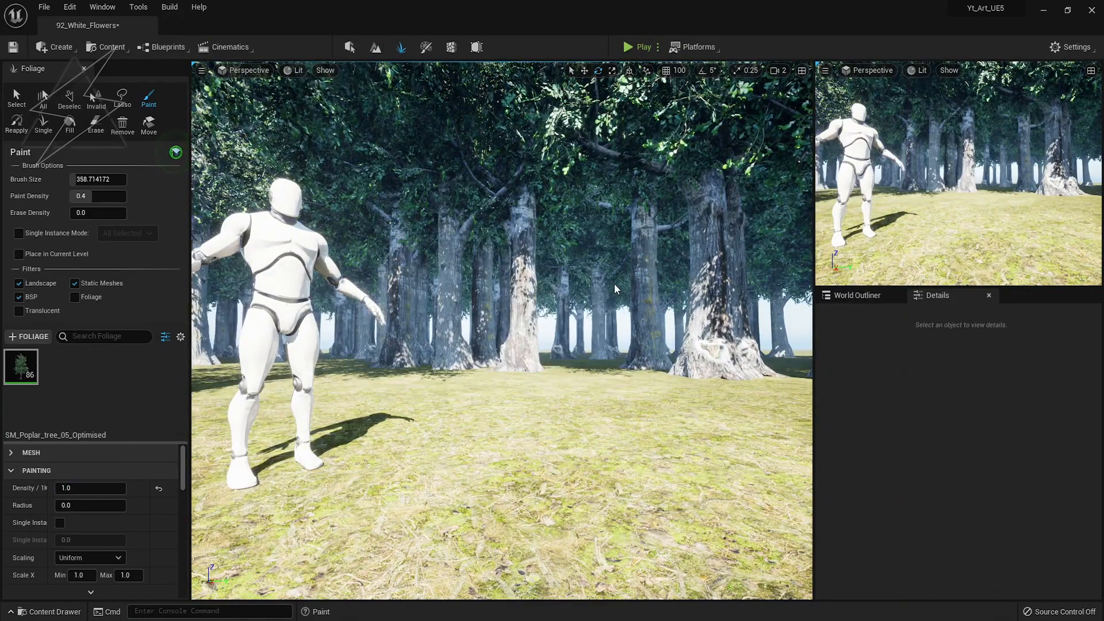
pyautogui.hotkey('ctrl', 'z')
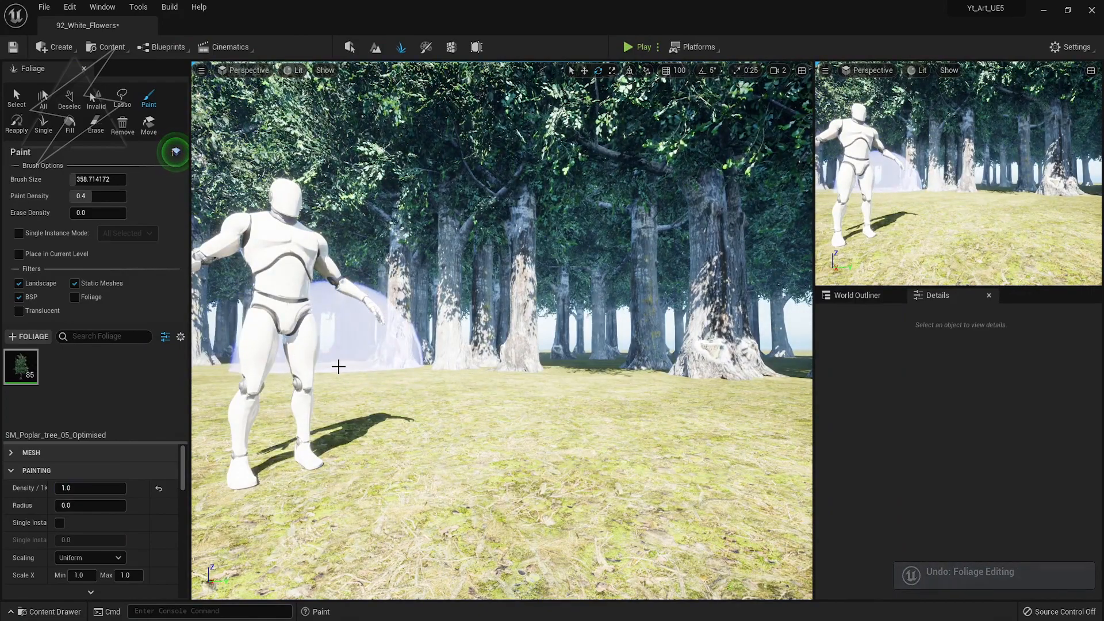
# Step: Place individual poplar trees one at a time behind the mannequin and in the gaps of the tree line
pyautogui.press('F11')
pyautogui.moveTo(363, 386); pyautogui.dragTo(275, 419, button='right')
pyautogui.moveTo(338, 375); pyautogui.dragTo(329, 411, button='right')
pyautogui.press('e')
pyautogui.press('s')
pyautogui.click(277, 219)
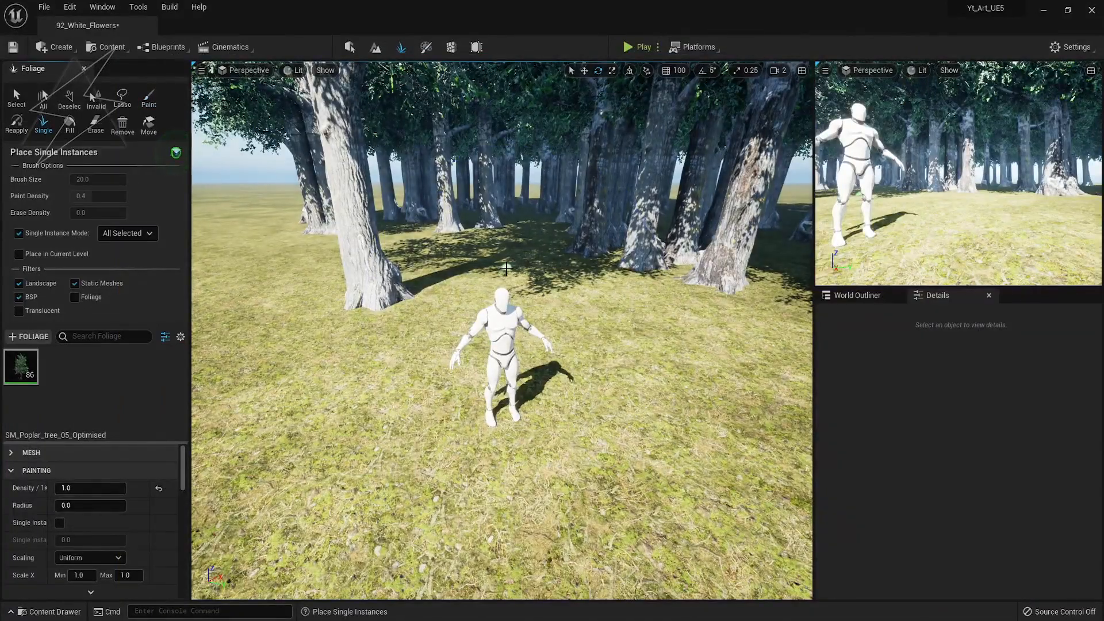
pyautogui.click(506, 269)
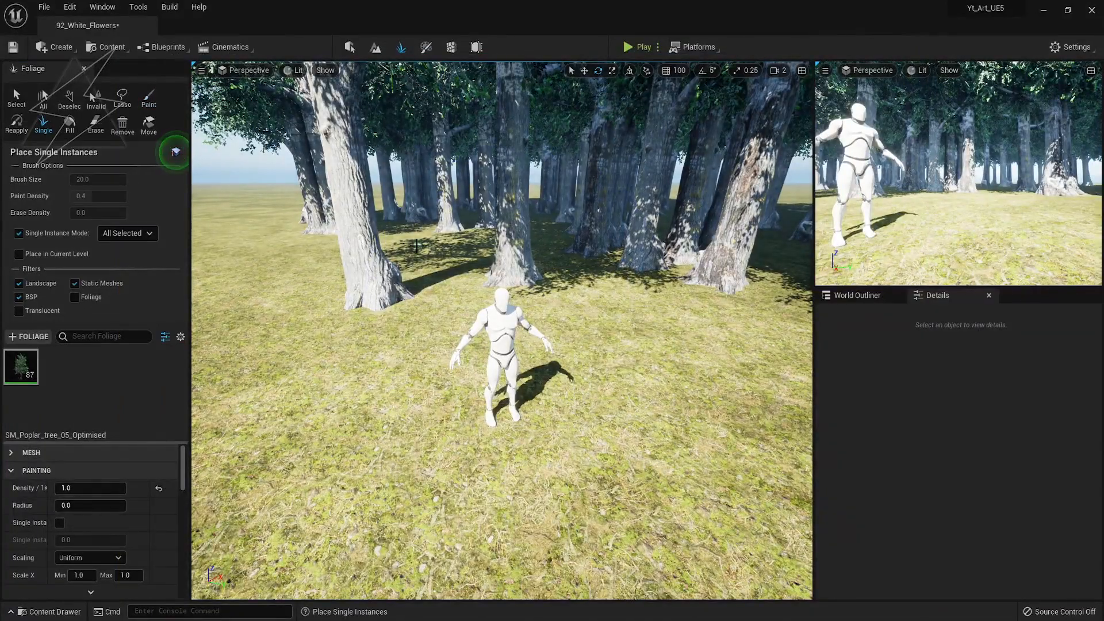
pyautogui.click(412, 253)
pyautogui.click(296, 271)
pyautogui.press('1')
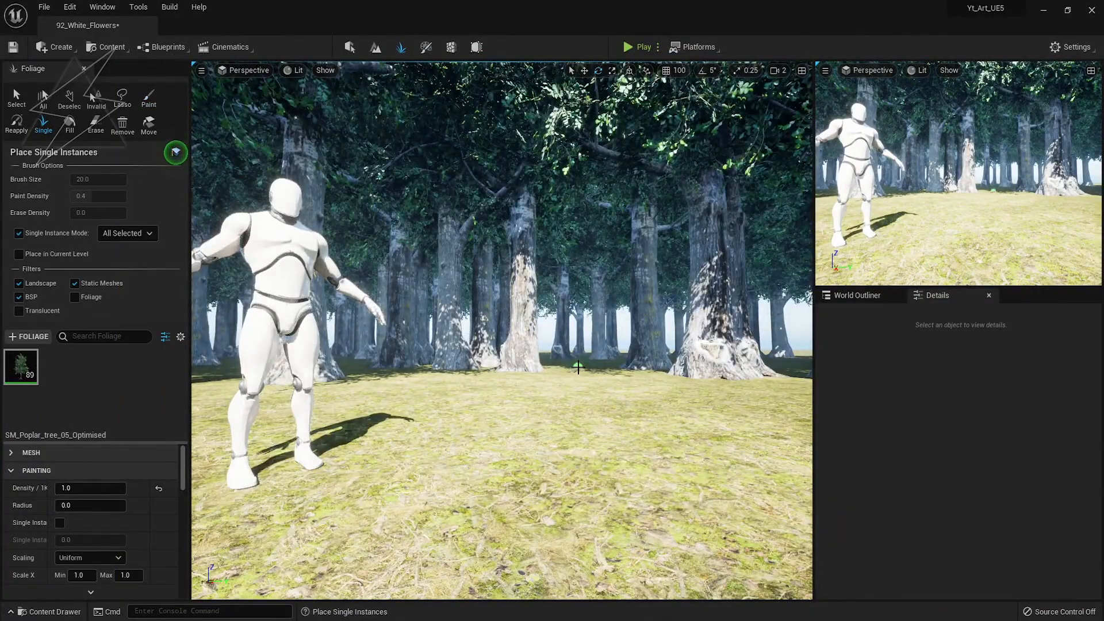
pyautogui.click(575, 364)
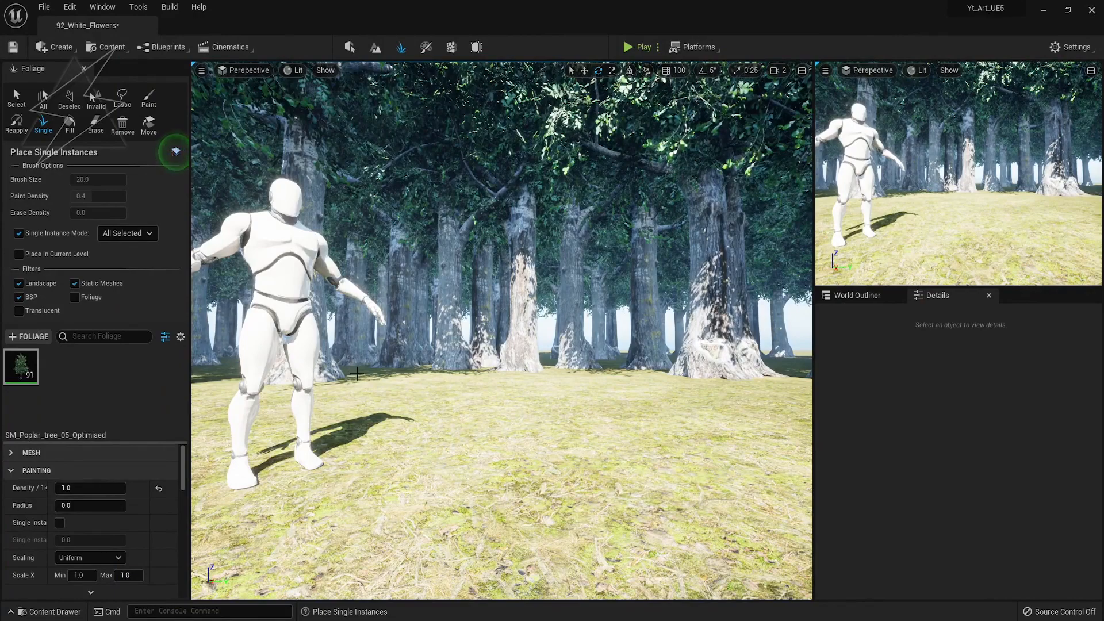
pyautogui.click(793, 369)
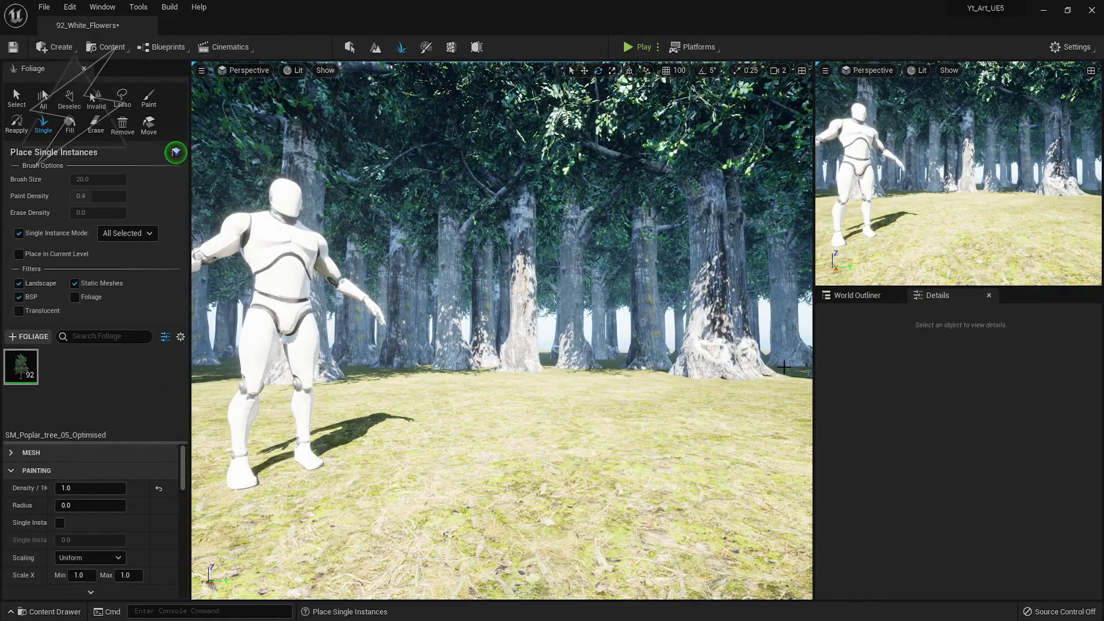
# Step: Try SM_grass_patch_b as a foliage type by placing a single patch beside the mannequin and examining it up close
pyautogui.moveTo(12, 361)
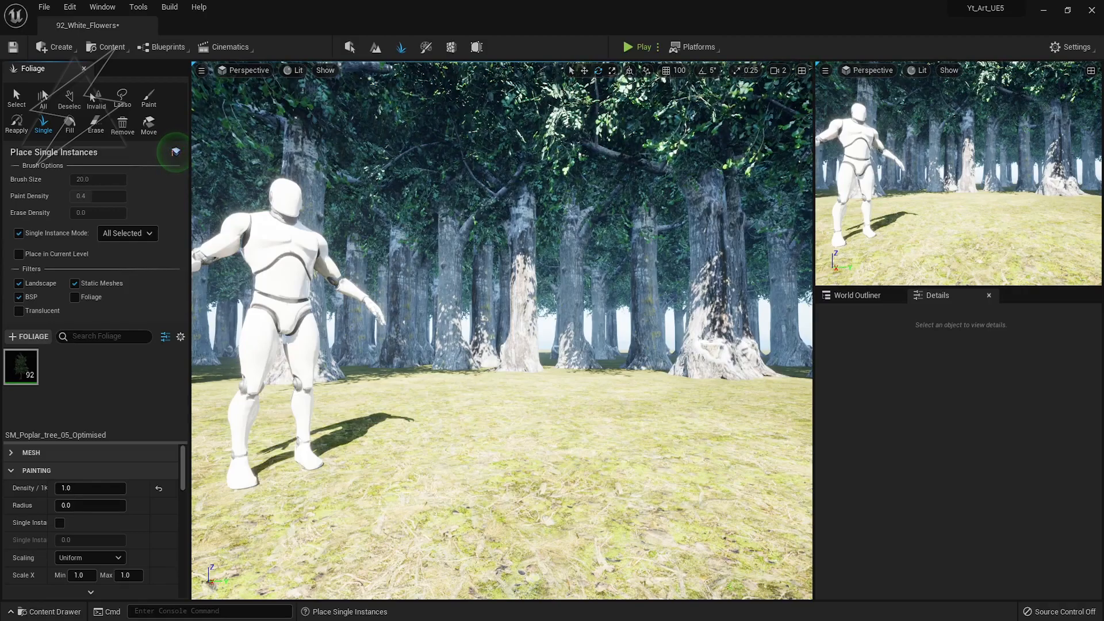
pyautogui.moveTo(103, 403); pyautogui.dragTo(106, 408)
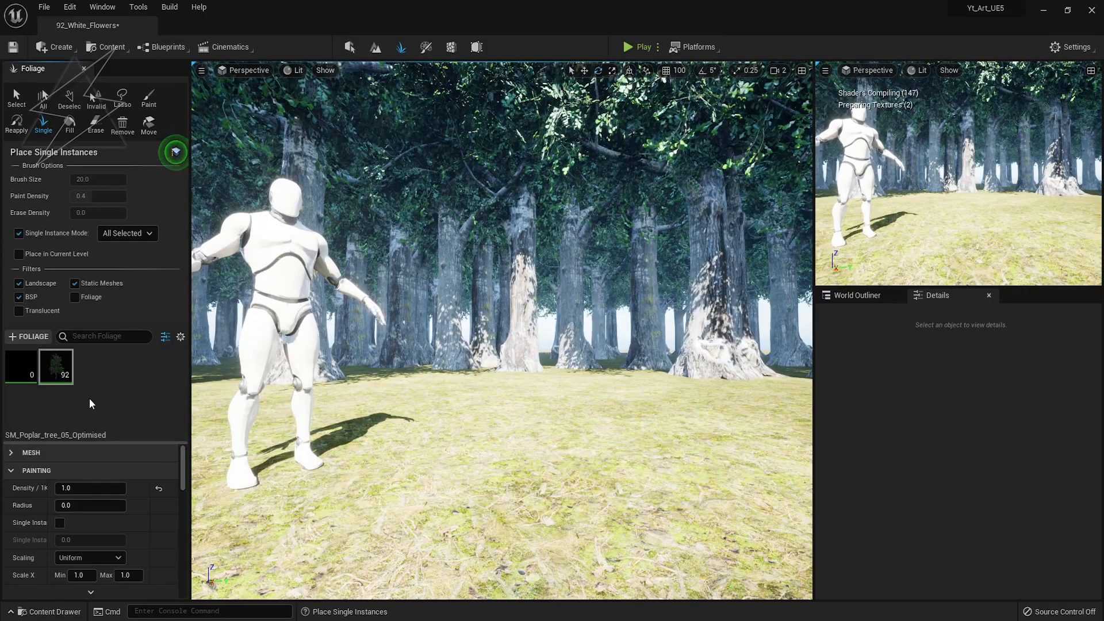
pyautogui.click(374, 440)
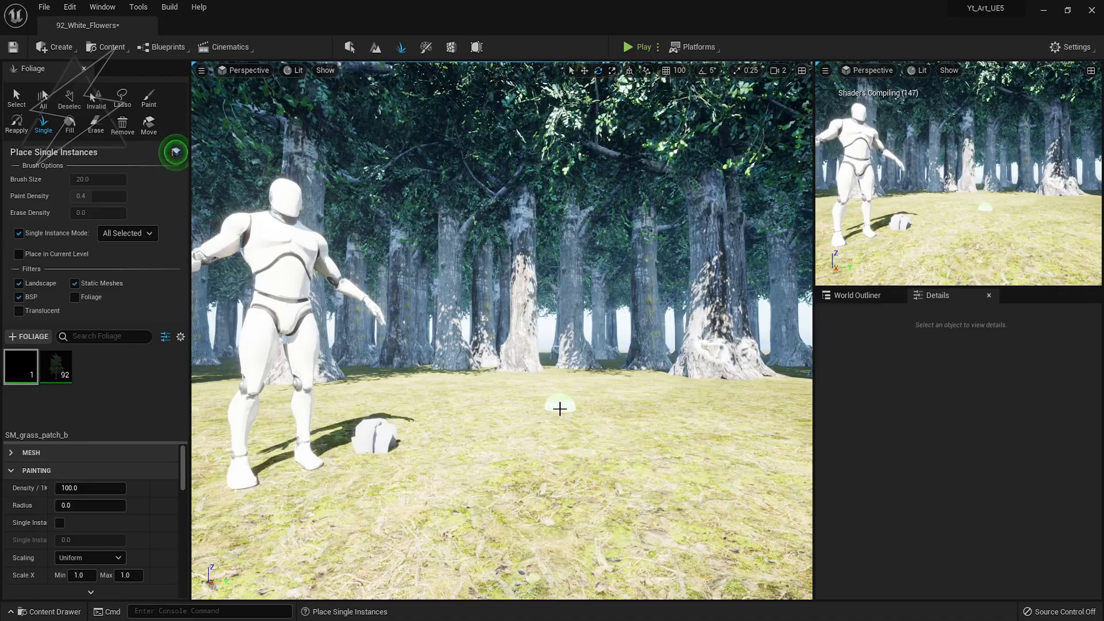
pyautogui.moveTo(523, 431); pyautogui.dragTo(512, 428, button='right')
pyautogui.press('s')
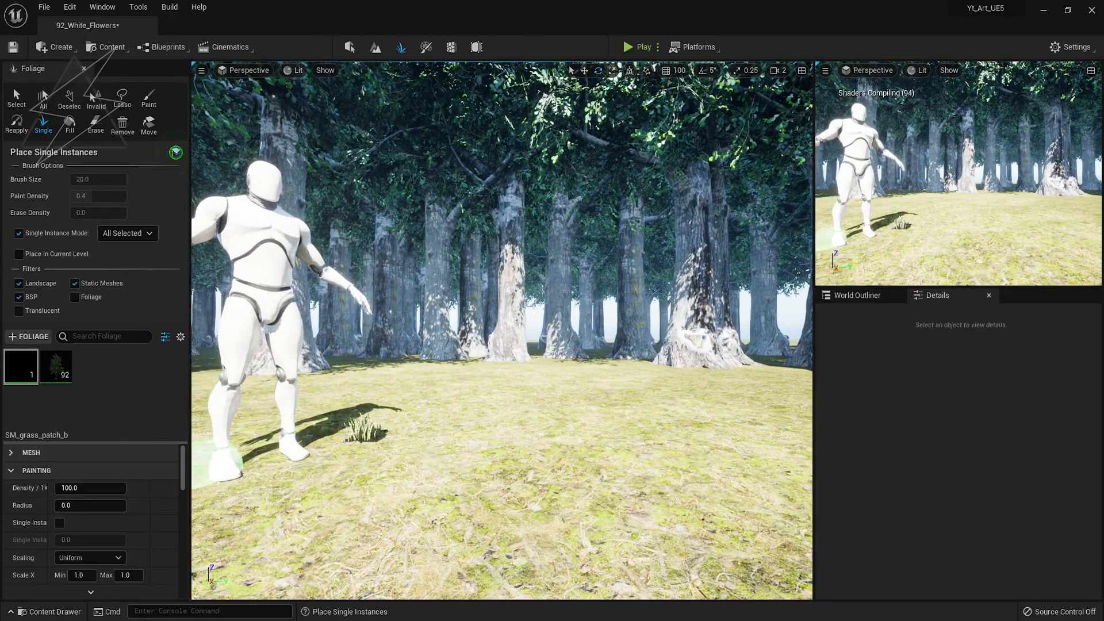
pyautogui.moveTo(463, 456); pyautogui.dragTo(407, 436, button='right')
pyautogui.press('w')
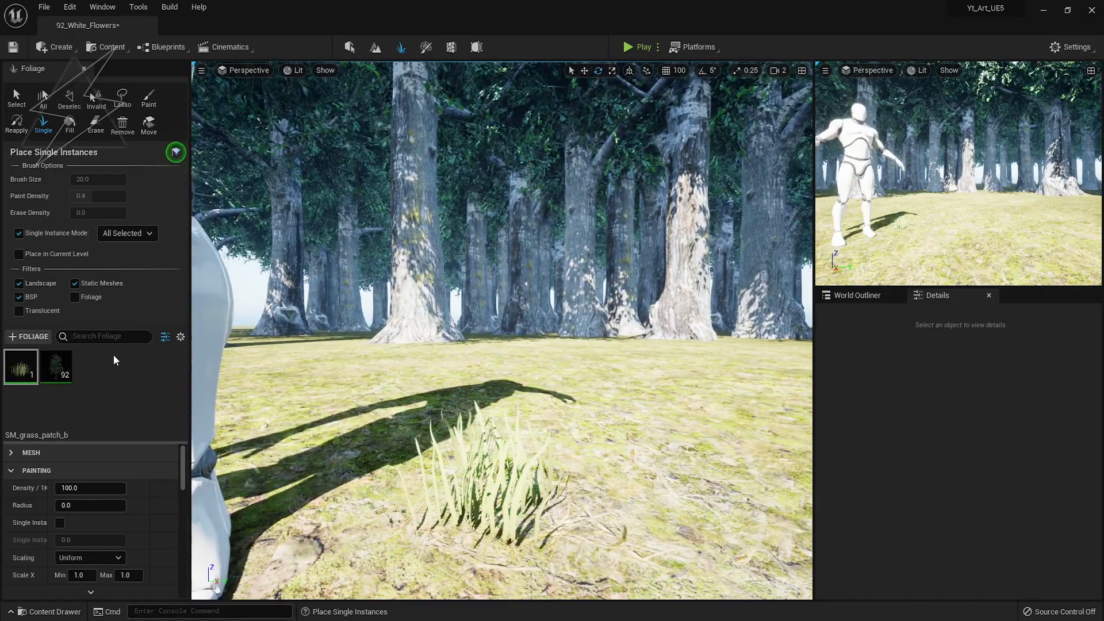
# Step: Remove the SM_grass_patch_b foliage type together with its placed instance
pyautogui.click(21, 368)
pyautogui.press('Delete')
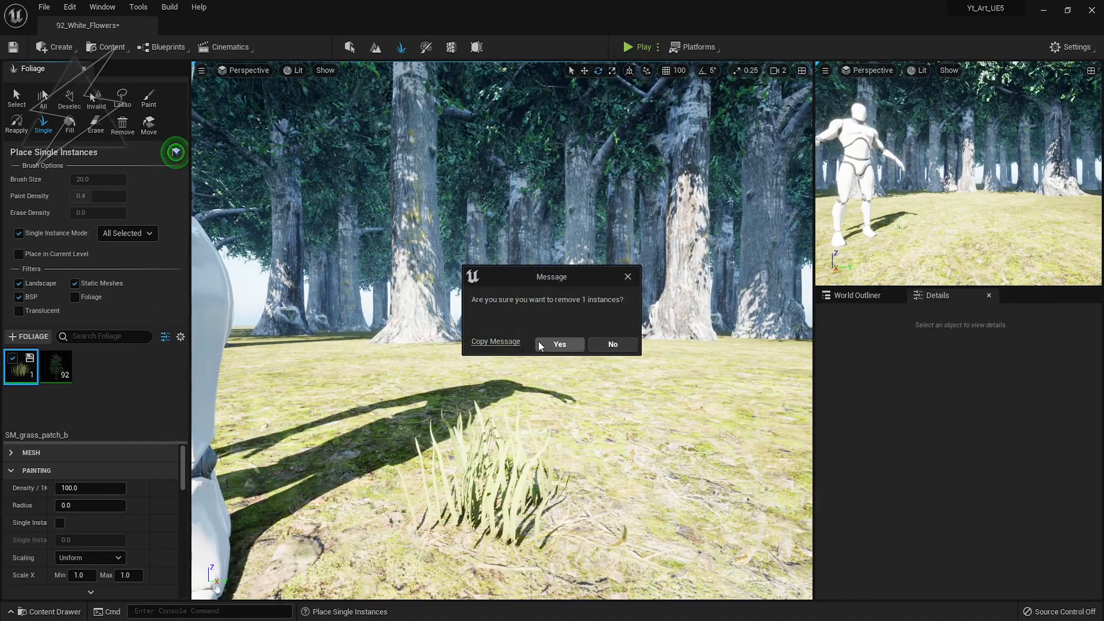
pyautogui.click(557, 343)
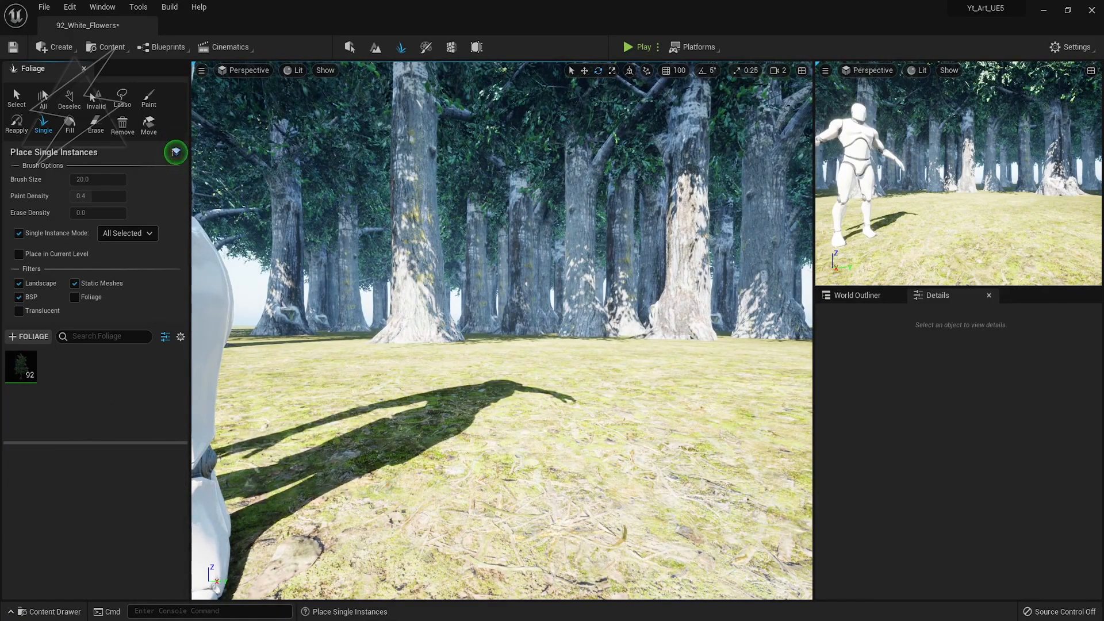
# Step: Add SM_Grass_4 as a foliage type and place single instances of it beside the mannequin
pyautogui.click(176, 151)
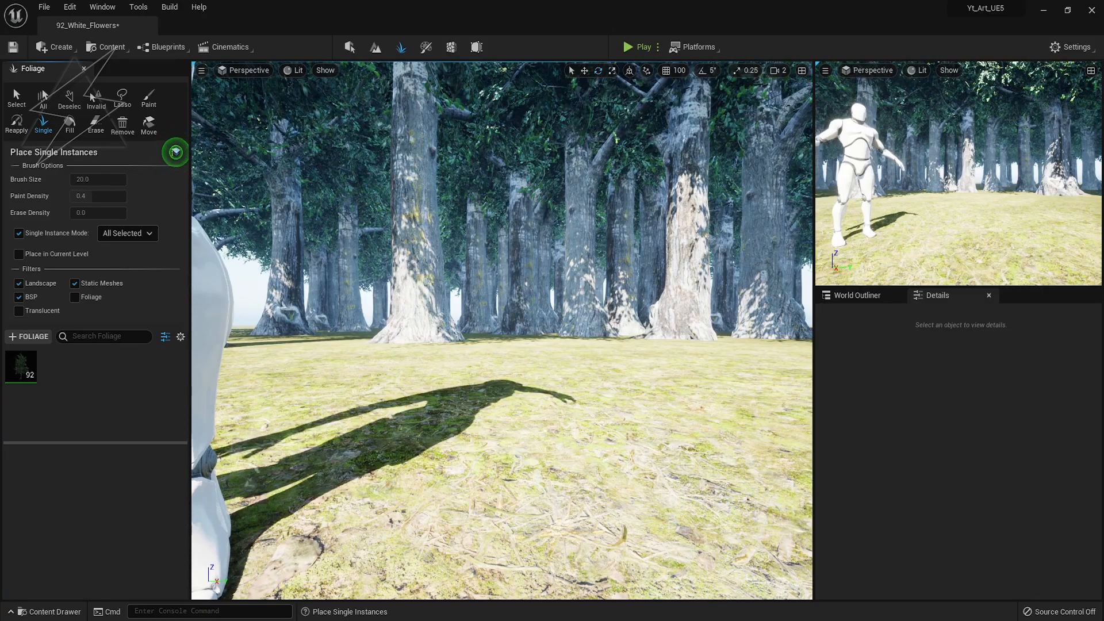
pyautogui.moveTo(176, 151); pyautogui.dragTo(91, 396)
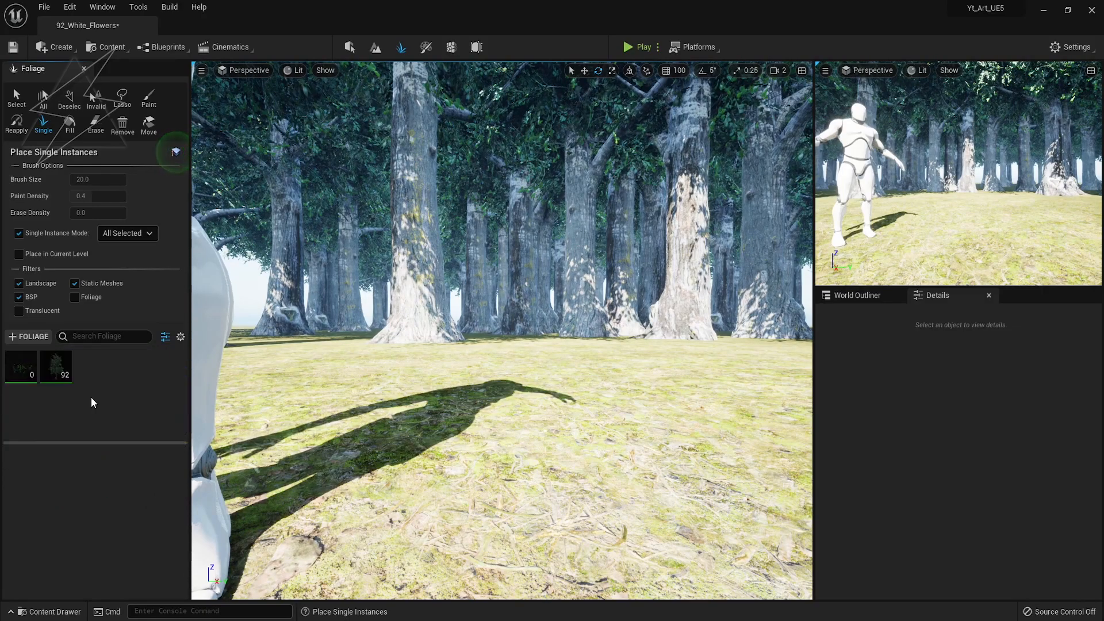
pyautogui.click(394, 402)
pyautogui.click(517, 397)
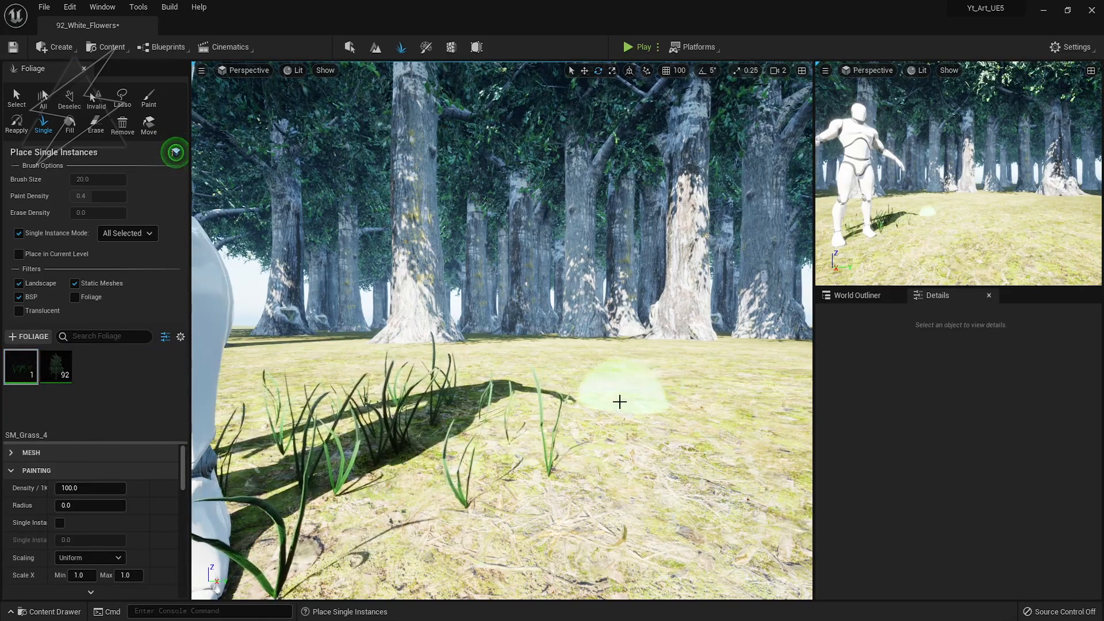
pyautogui.click(616, 394)
# Step: Paint SM_Grass_4 across the clearing around the mannequin with the brush reduced to a size of about 105
pyautogui.moveTo(493, 401)
pyautogui.mouseDown(button='right')
pyautogui.moveTo(517, 429)
pyautogui.moveTo(495, 422)
pyautogui.moveTo(496, 460)
pyautogui.moveTo(512, 465)
pyautogui.moveTo(535, 380)
pyautogui.moveTo(509, 402)
pyautogui.mouseUp(button='right')
pyautogui.press('F11')
pyautogui.press('s')
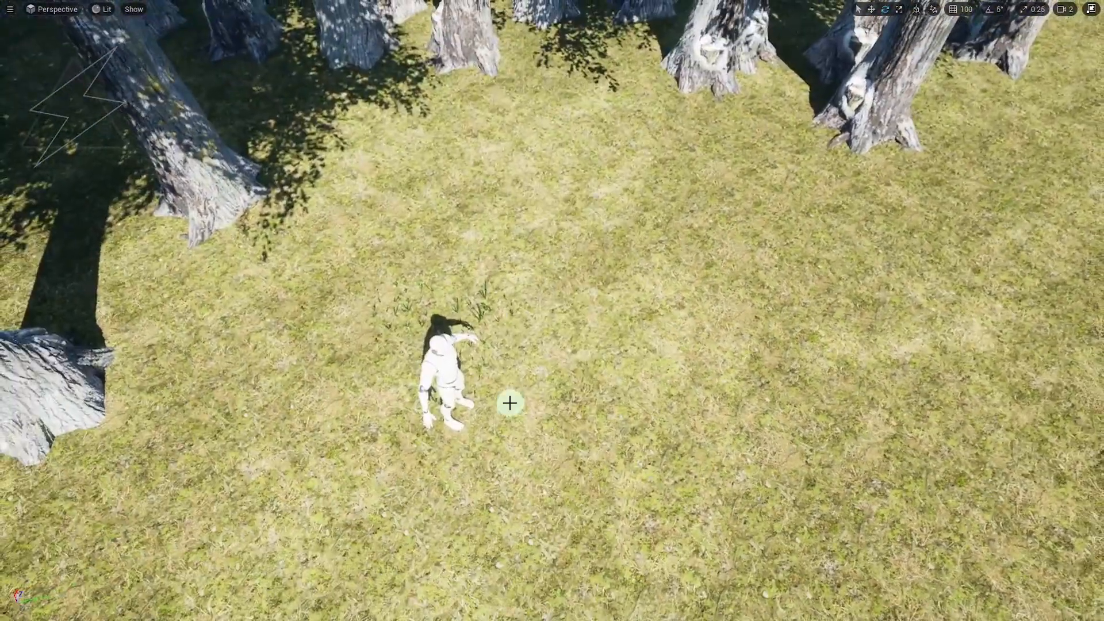
pyautogui.press('F11')
pyautogui.click(150, 106)
pyautogui.moveTo(422, 286)
pyautogui.mouseDown()
pyautogui.moveTo(453, 293)
pyautogui.moveTo(538, 273)
pyautogui.moveTo(650, 315)
pyautogui.moveTo(620, 481)
pyautogui.moveTo(343, 515)
pyautogui.moveTo(397, 443)
pyautogui.mouseUp()
pyautogui.press('[')
pyautogui.press('[')
pyautogui.press('[')
pyautogui.press('[')
pyautogui.press('[')
pyautogui.press('[')
pyautogui.press('[')
pyautogui.press('[')
pyautogui.press('[')
pyautogui.press('[')
pyautogui.press('[')
pyautogui.press('[')
pyautogui.press('[')
pyautogui.press('[')
pyautogui.press('[')
pyautogui.press('[')
pyautogui.press('[')
pyautogui.press('[')
pyautogui.press('[')
pyautogui.press('[')
pyautogui.click(343, 476)
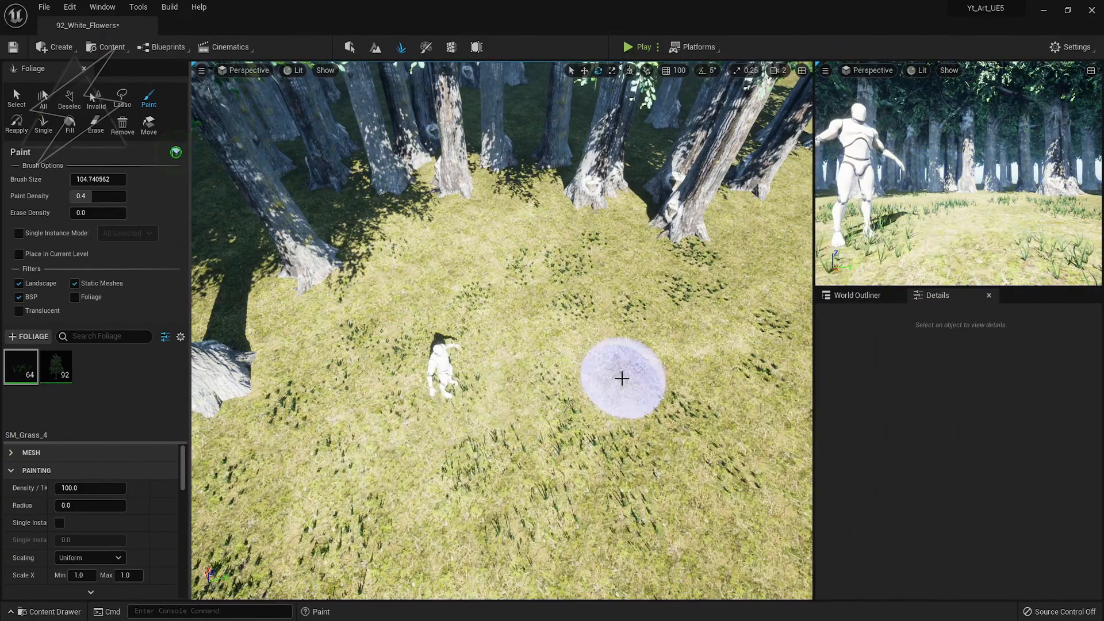
# Step: Fill the remaining bare patches of the clearing with more SM_Grass_4, using a smaller brush of about 51
pyautogui.moveTo(501, 315)
pyautogui.mouseDown()
pyautogui.moveTo(406, 279)
pyautogui.moveTo(369, 283)
pyautogui.moveTo(308, 340)
pyautogui.moveTo(530, 224)
pyautogui.moveTo(644, 222)
pyautogui.moveTo(717, 369)
pyautogui.mouseUp()
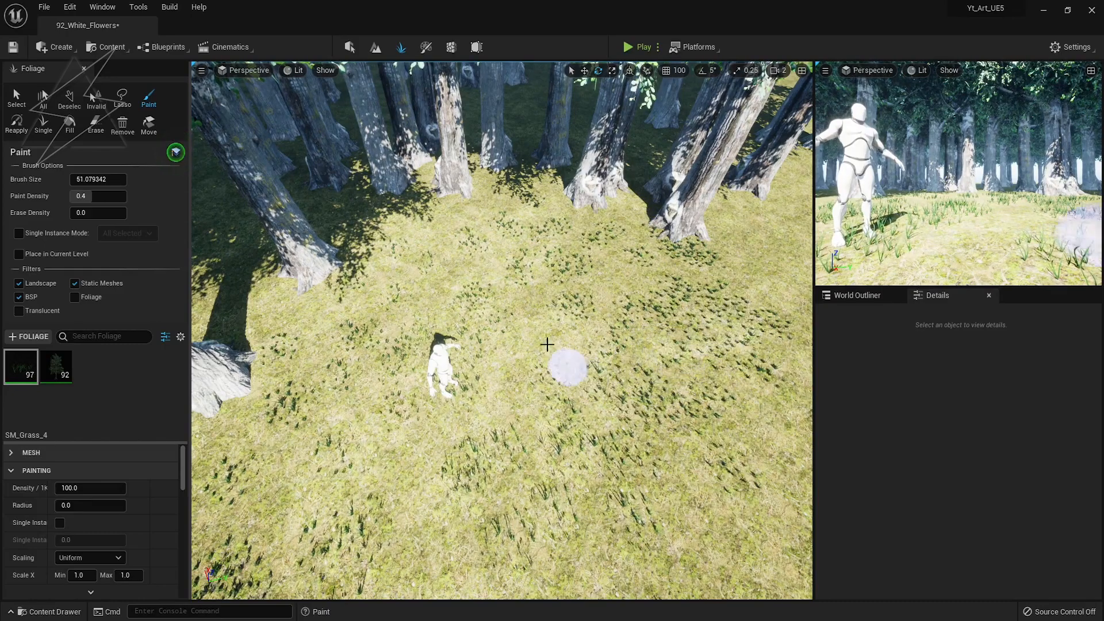
pyautogui.moveTo(416, 506); pyautogui.dragTo(395, 466)
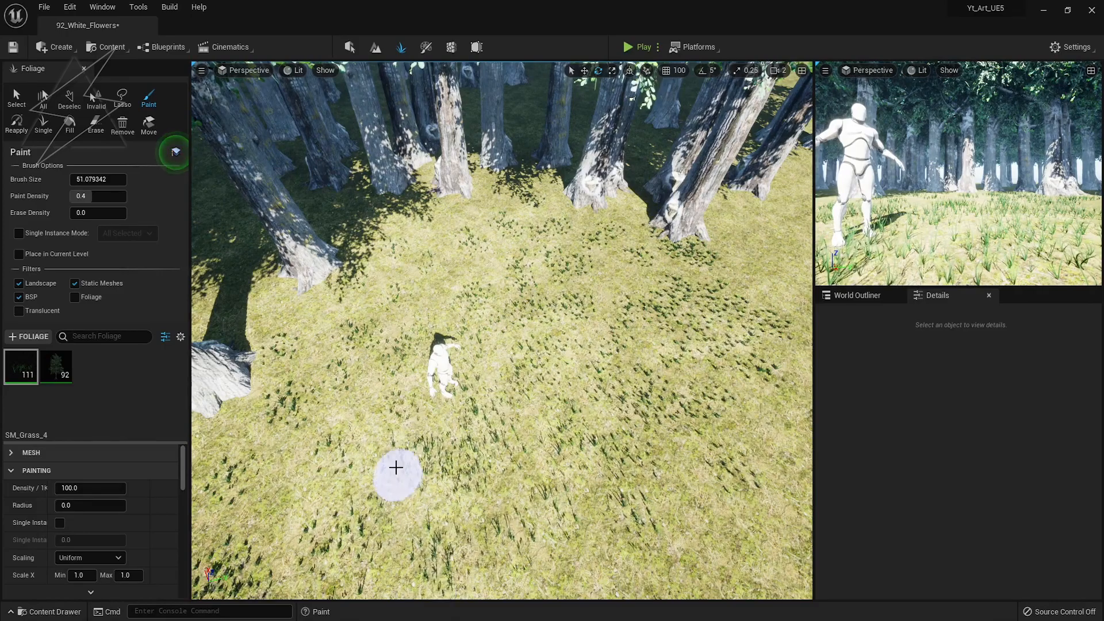
pyautogui.moveTo(374, 335)
pyautogui.mouseDown()
pyautogui.moveTo(441, 261)
pyautogui.moveTo(460, 219)
pyautogui.moveTo(399, 227)
pyautogui.moveTo(383, 285)
pyautogui.moveTo(302, 317)
pyautogui.mouseUp()
pyautogui.moveTo(690, 544)
pyautogui.mouseDown()
pyautogui.moveTo(615, 591)
pyautogui.moveTo(615, 571)
pyautogui.moveTo(779, 424)
pyautogui.moveTo(573, 456)
pyautogui.mouseUp()
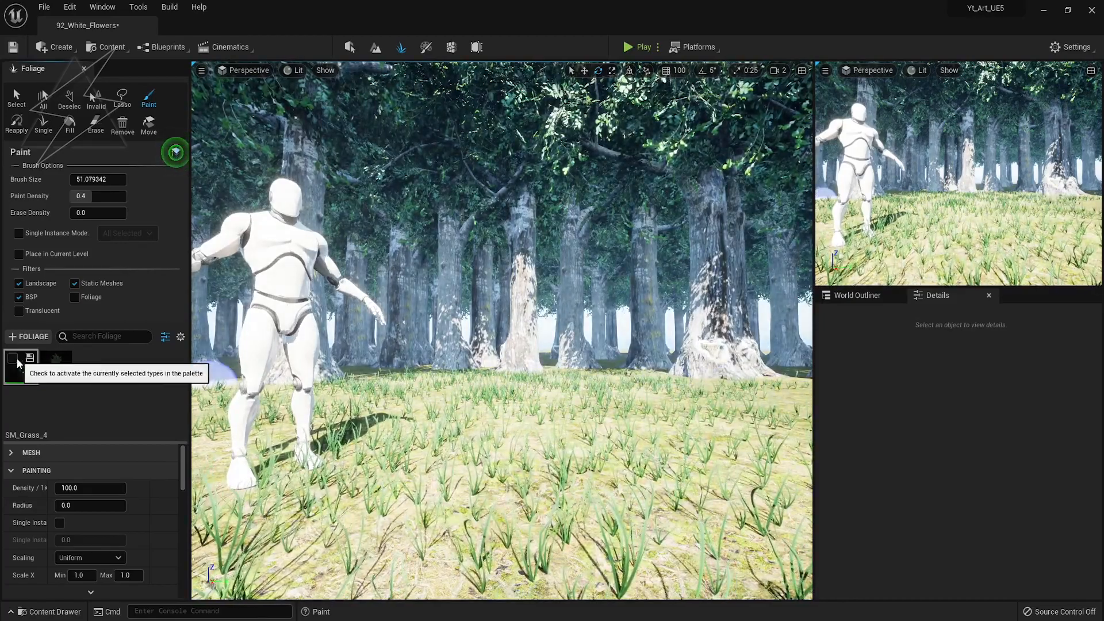
# Step: Add two white flower meshes as new foliage types
pyautogui.click(56, 366)
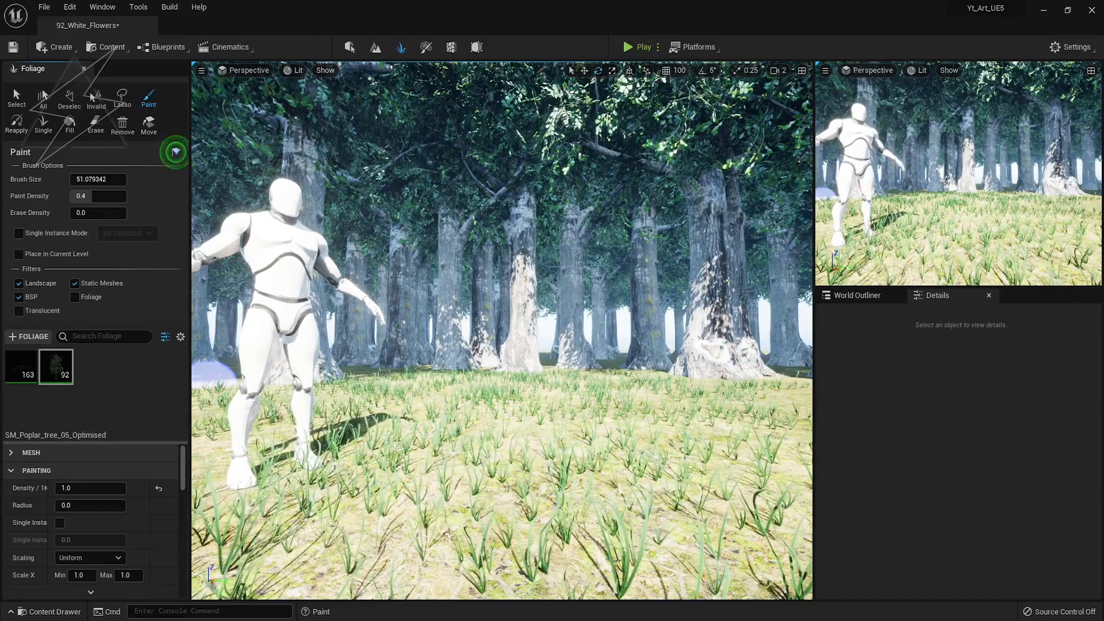
pyautogui.moveTo(218, 387); pyautogui.dragTo(39, 384)
pyautogui.moveTo(218, 387); pyautogui.dragTo(47, 384)
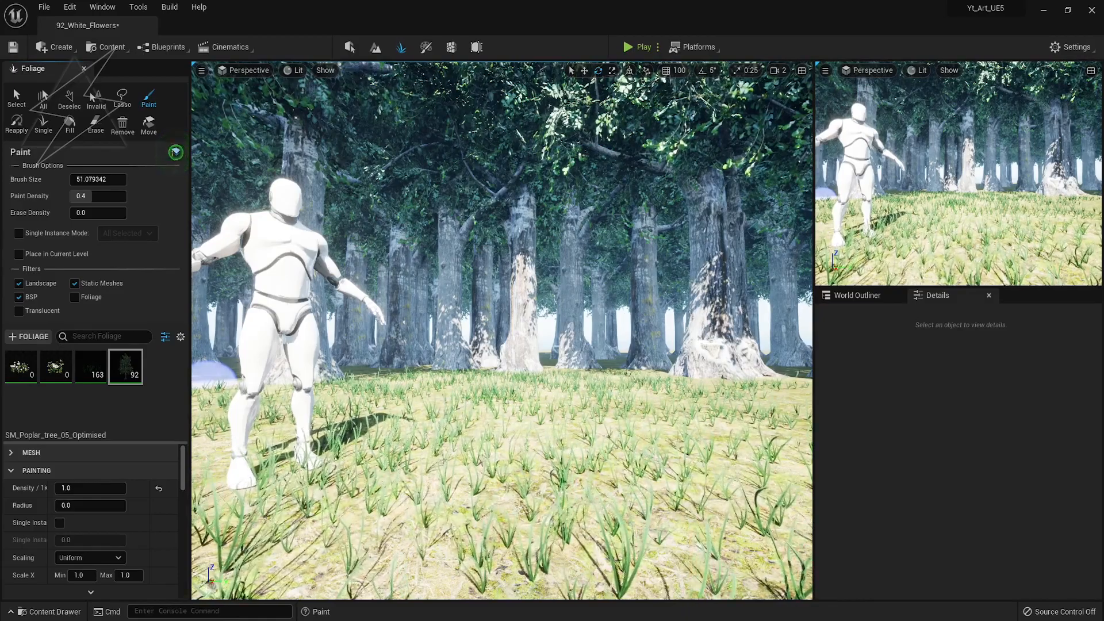
# Step: Select both white flower foliage types and paint a few clusters on the grass near the mannequin
pyautogui.click(55, 366)
pyautogui.keyDown('ctrl'); pyautogui.click(20, 368); pyautogui.keyUp('ctrl')
pyautogui.click(470, 453)
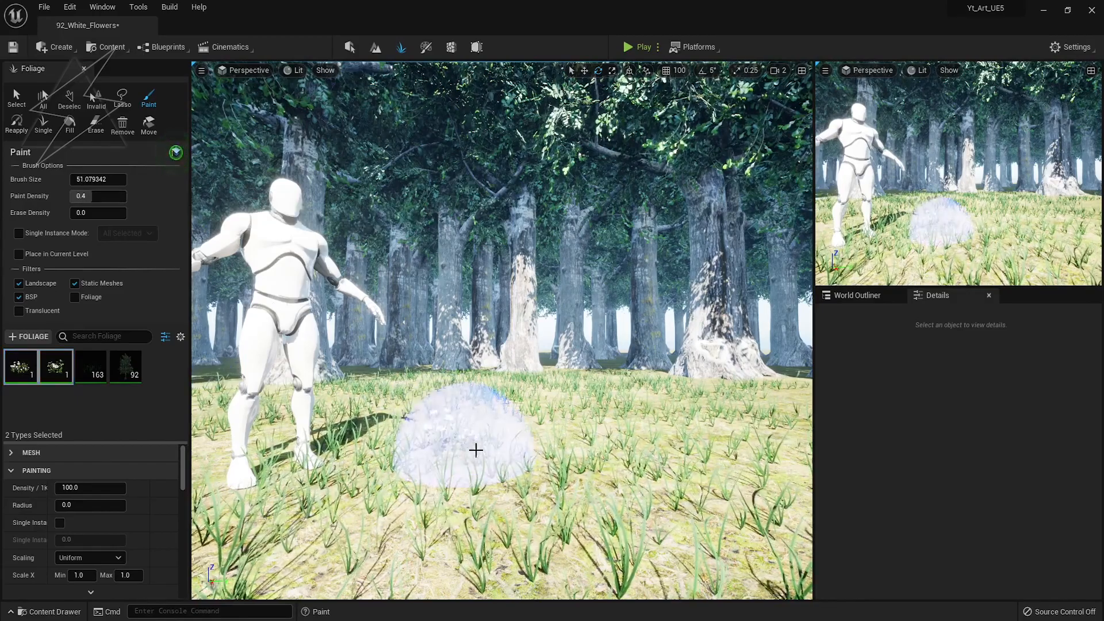
pyautogui.click(380, 537)
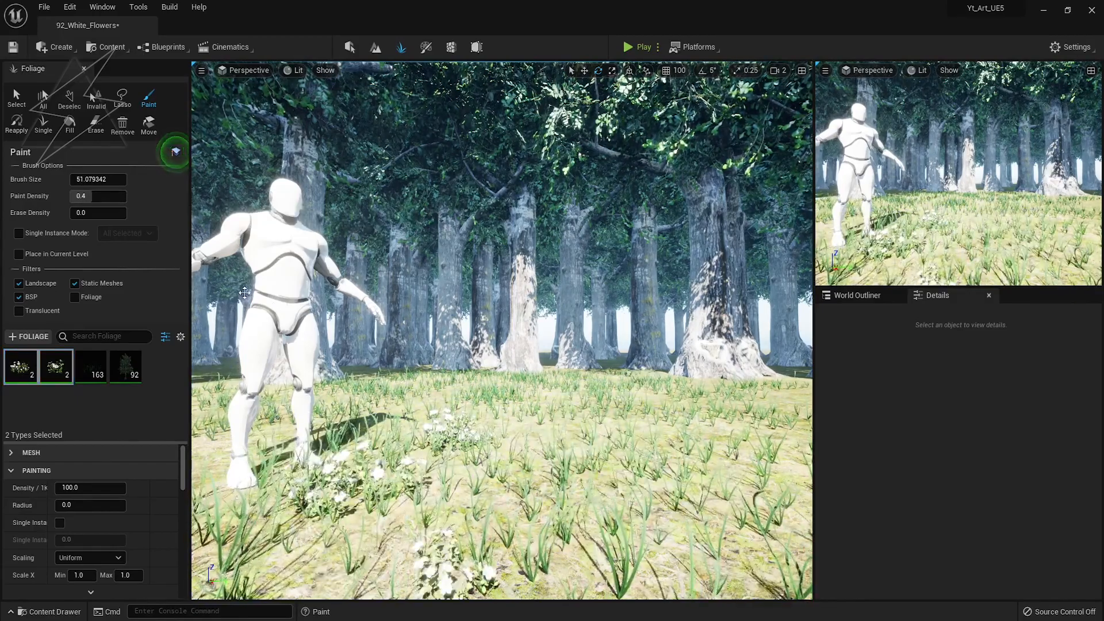
# Step: Delete the SK_Mannequin actor from the level and check the scene in full screen
pyautogui.click(349, 66)
pyautogui.click(148, 271)
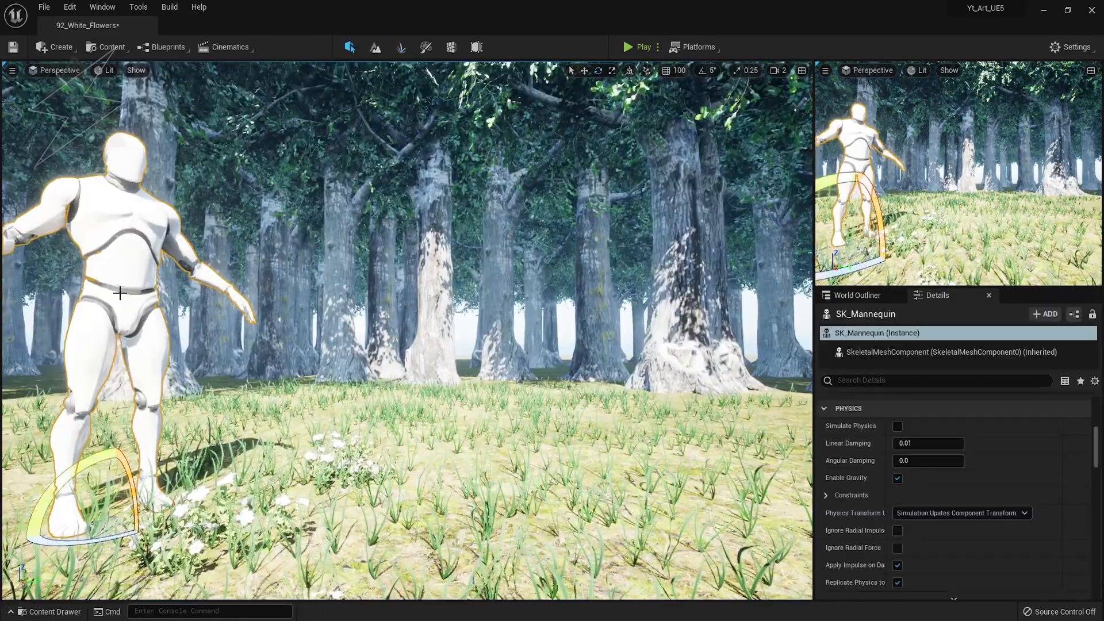
pyautogui.press('Delete')
pyautogui.press('F11')
pyautogui.press('F11')
# Step: Paint the white flowers densely across the whole clearing in front of the trees
pyautogui.click(400, 47)
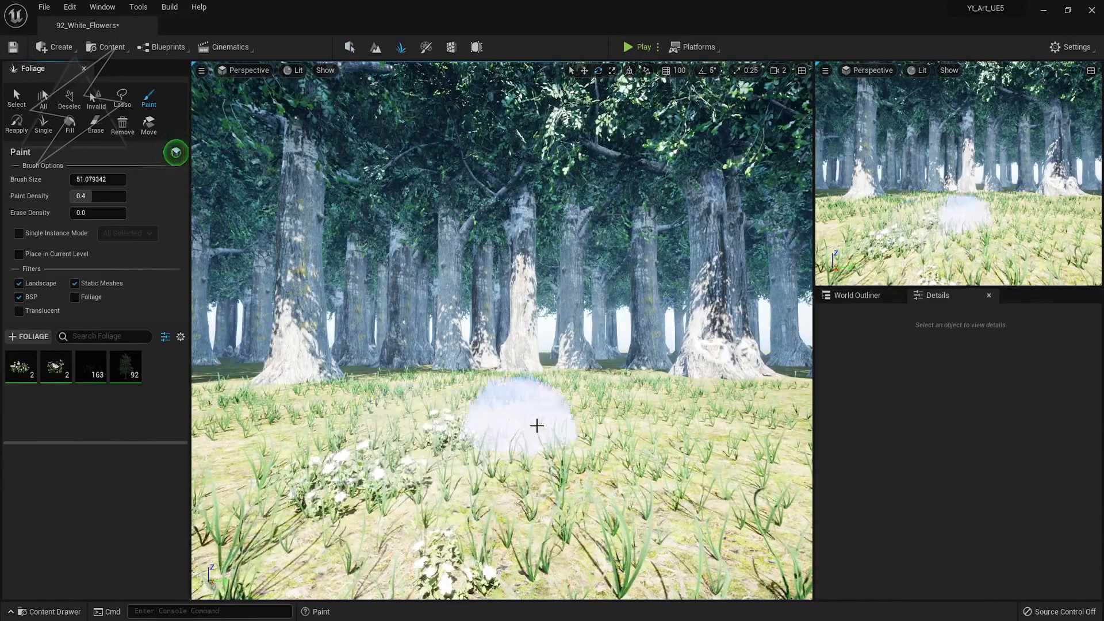
pyautogui.moveTo(536, 426); pyautogui.dragTo(511, 472, button='right')
pyautogui.press('F11')
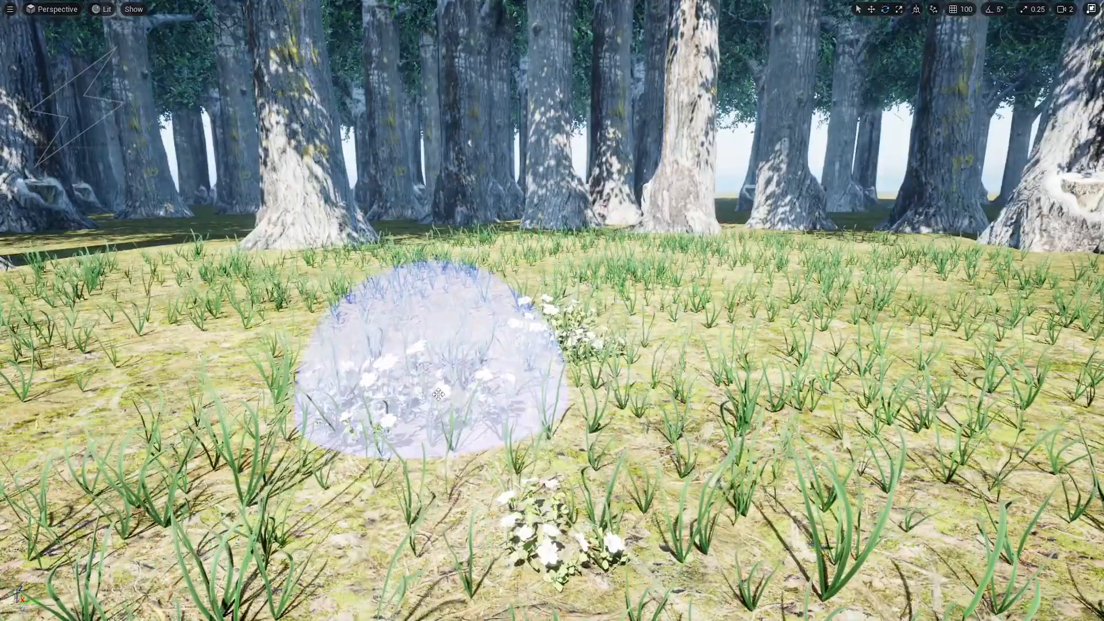
pyautogui.moveTo(438, 394); pyautogui.dragTo(431, 322, button='right')
pyautogui.moveTo(335, 403); pyautogui.dragTo(123, 481)
pyautogui.moveTo(247, 411)
pyautogui.mouseDown()
pyautogui.moveTo(161, 437)
pyautogui.moveTo(61, 423)
pyautogui.mouseUp()
pyautogui.moveTo(370, 412)
pyautogui.mouseDown()
pyautogui.moveTo(537, 394)
pyautogui.moveTo(505, 389)
pyautogui.moveTo(877, 431)
pyautogui.moveTo(914, 518)
pyautogui.moveTo(908, 391)
pyautogui.moveTo(572, 399)
pyautogui.moveTo(382, 420)
pyautogui.moveTo(460, 385)
pyautogui.moveTo(161, 436)
pyautogui.moveTo(50, 389)
pyautogui.moveTo(64, 395)
pyautogui.mouseUp()
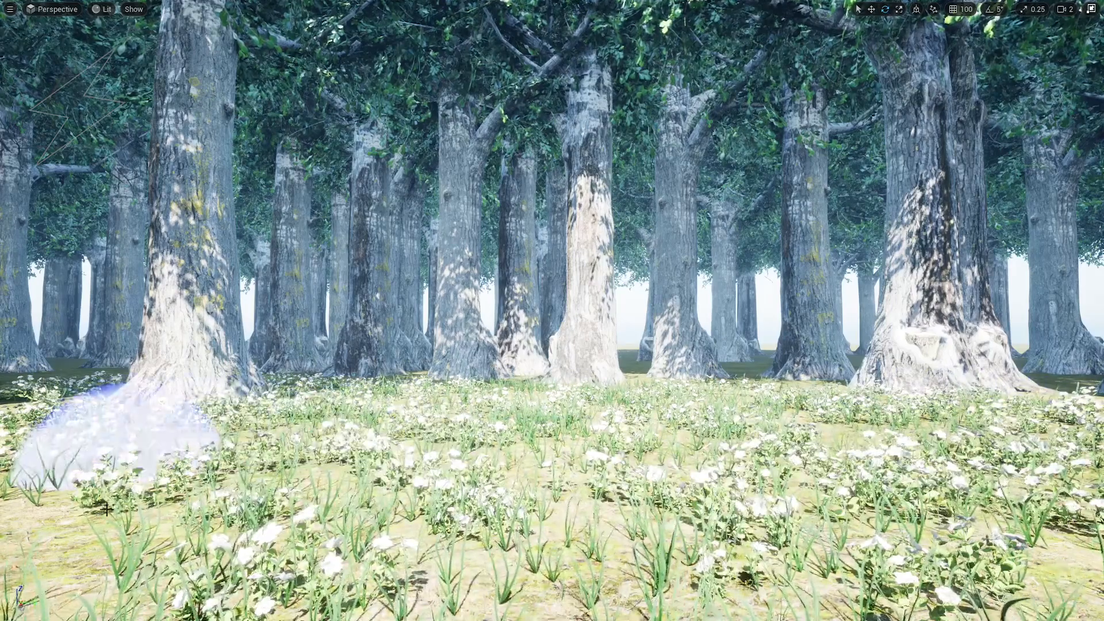
# Step: Fill the remaining gaps in the foreground and around the large tree's base with more white flowers
pyautogui.moveTo(469, 487)
pyautogui.mouseDown(button='right')
pyautogui.moveTo(543, 518)
pyautogui.moveTo(547, 503)
pyautogui.mouseUp(button='right')
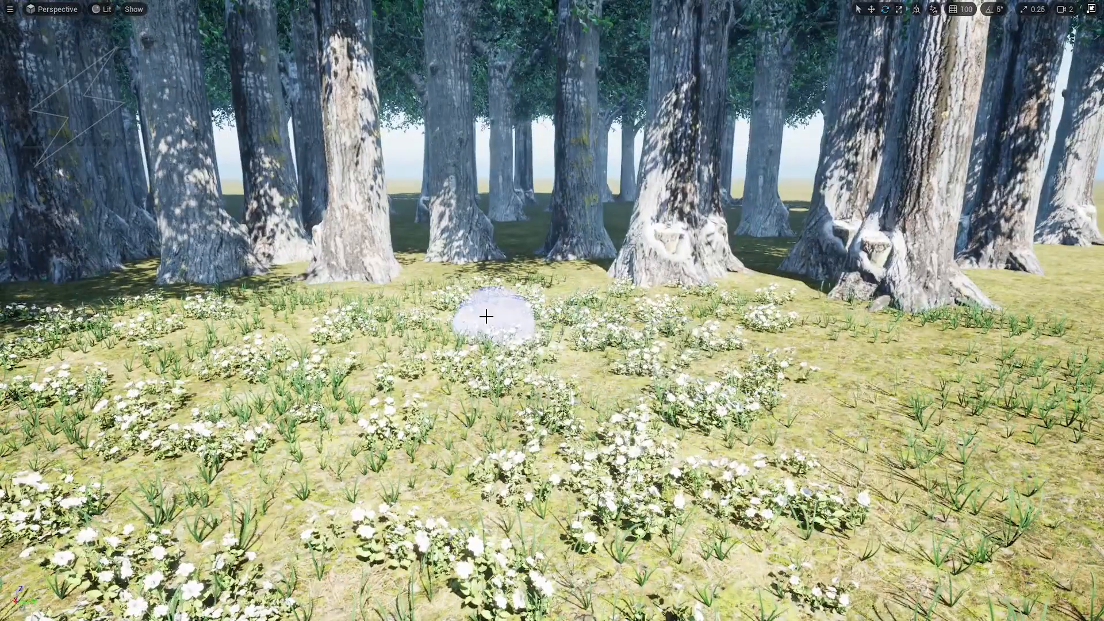
pyautogui.moveTo(419, 267)
pyautogui.mouseDown()
pyautogui.moveTo(239, 290)
pyautogui.moveTo(264, 301)
pyautogui.moveTo(269, 277)
pyautogui.moveTo(123, 271)
pyautogui.moveTo(115, 291)
pyautogui.mouseUp()
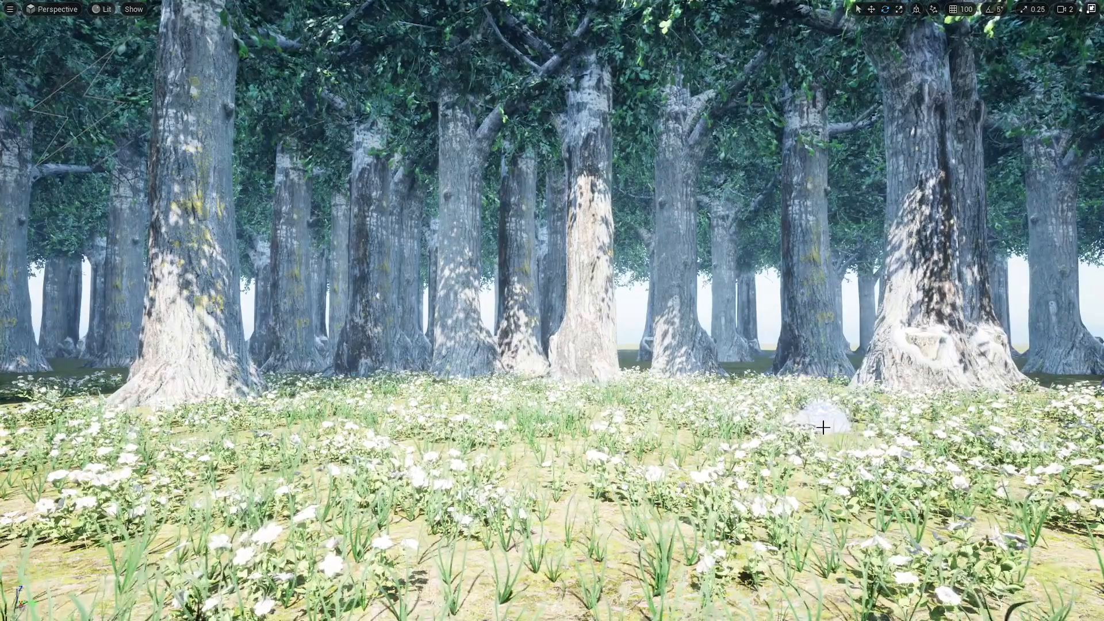
pyautogui.moveTo(524, 460)
pyautogui.mouseDown()
pyautogui.moveTo(650, 567)
pyautogui.moveTo(595, 491)
pyautogui.moveTo(614, 593)
pyautogui.moveTo(532, 484)
pyautogui.mouseUp()
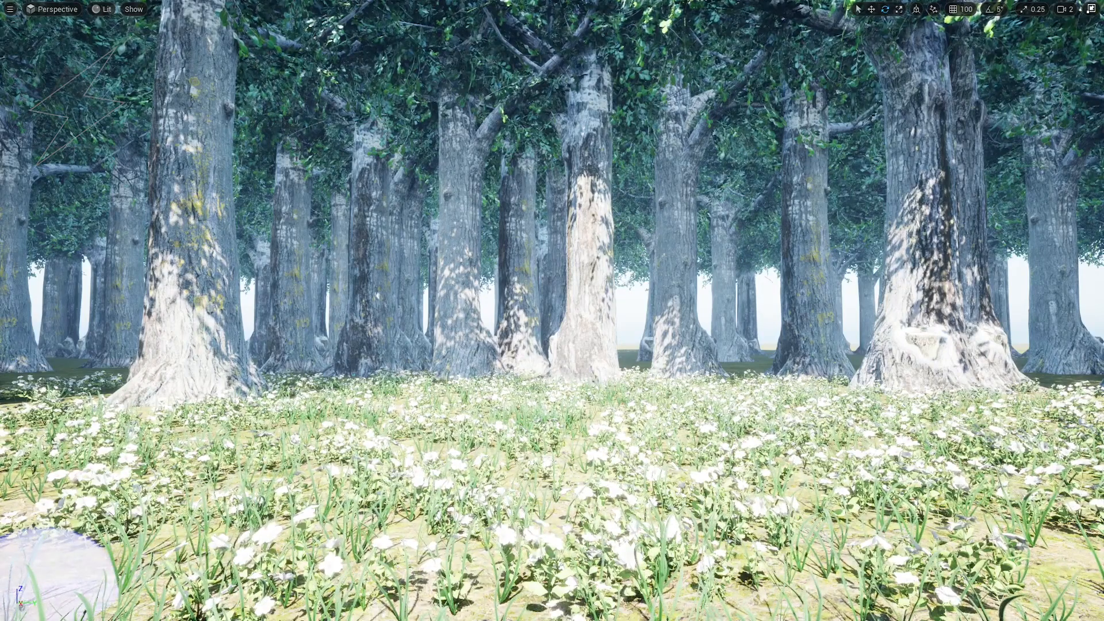
pyautogui.moveTo(62, 540); pyautogui.dragTo(7, 558, button='right')
pyautogui.scroll(-3, 524, 443)
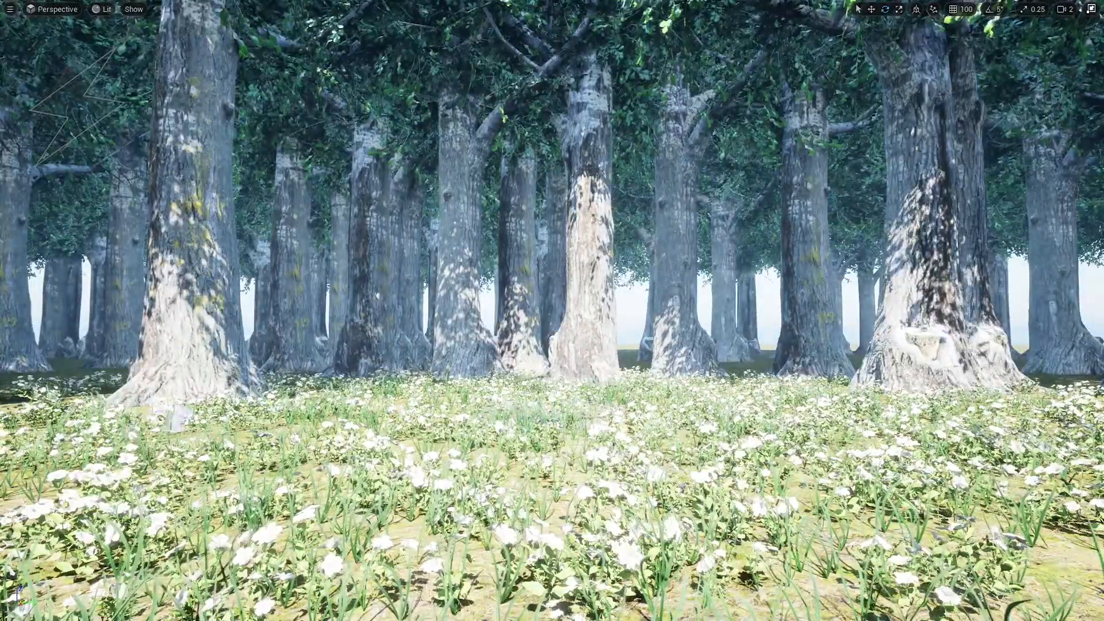
pyautogui.moveTo(406, 250); pyautogui.dragTo(420, 309, button='right')
pyautogui.press('F11')
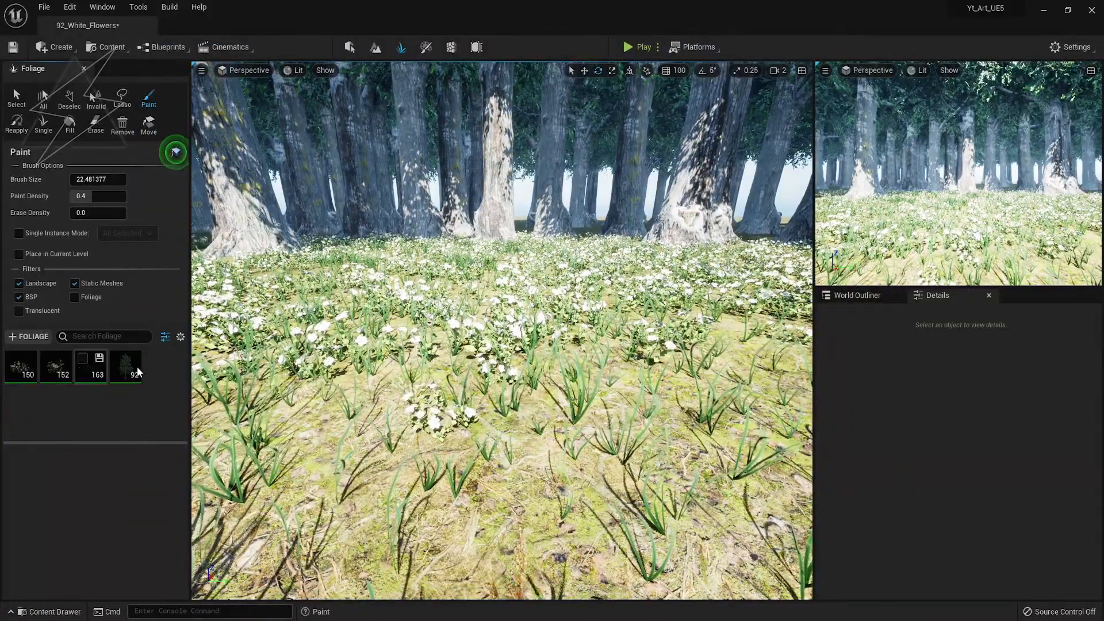
# Step: Add SM_flower_chamomile_01_cross as a foliage type and place a single instance in the foreground grass
pyautogui.moveTo(1, 407); pyautogui.dragTo(67, 401)
pyautogui.click(25, 377)
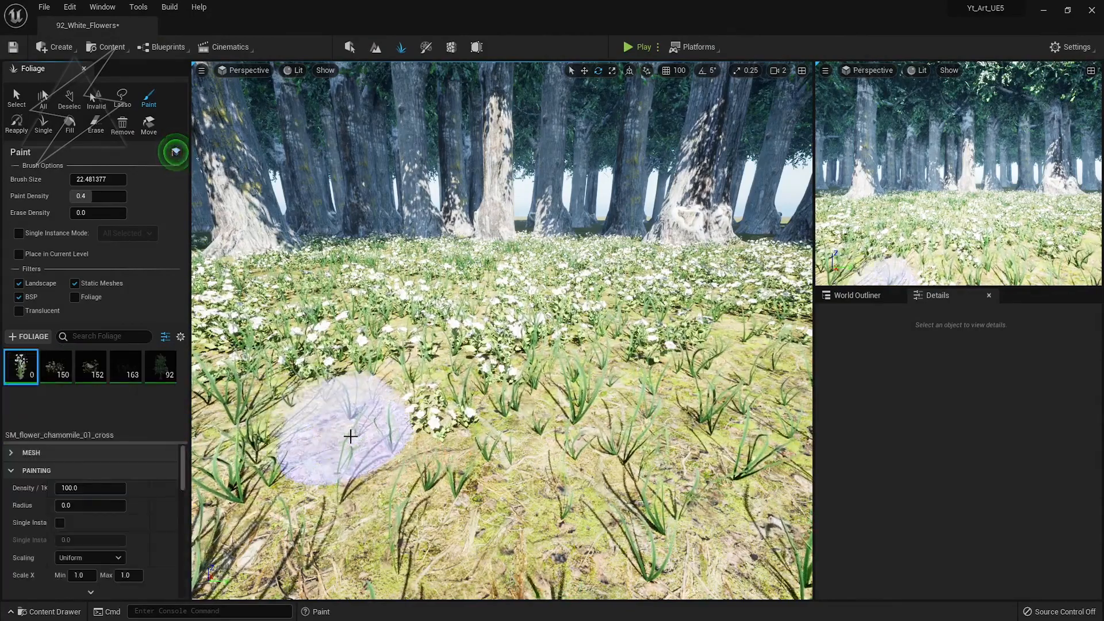
pyautogui.click(43, 122)
pyautogui.click(336, 454)
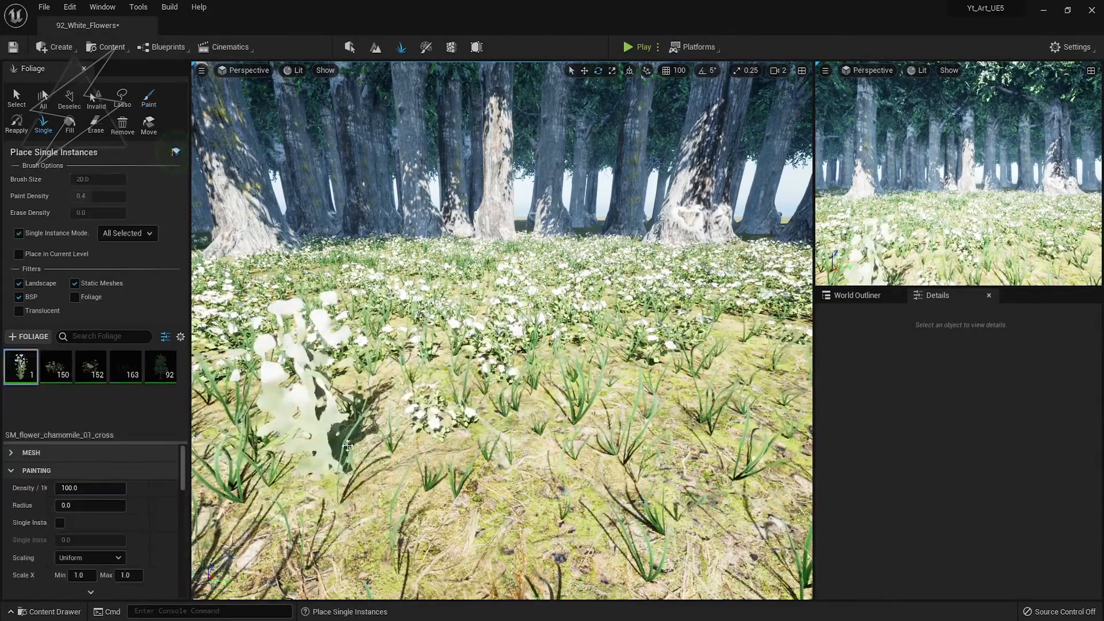
# Step: Place more single chamomile instances across the flower field and erase the large one in the foreground
pyautogui.moveTo(553, 446); pyautogui.dragTo(536, 444, button='right')
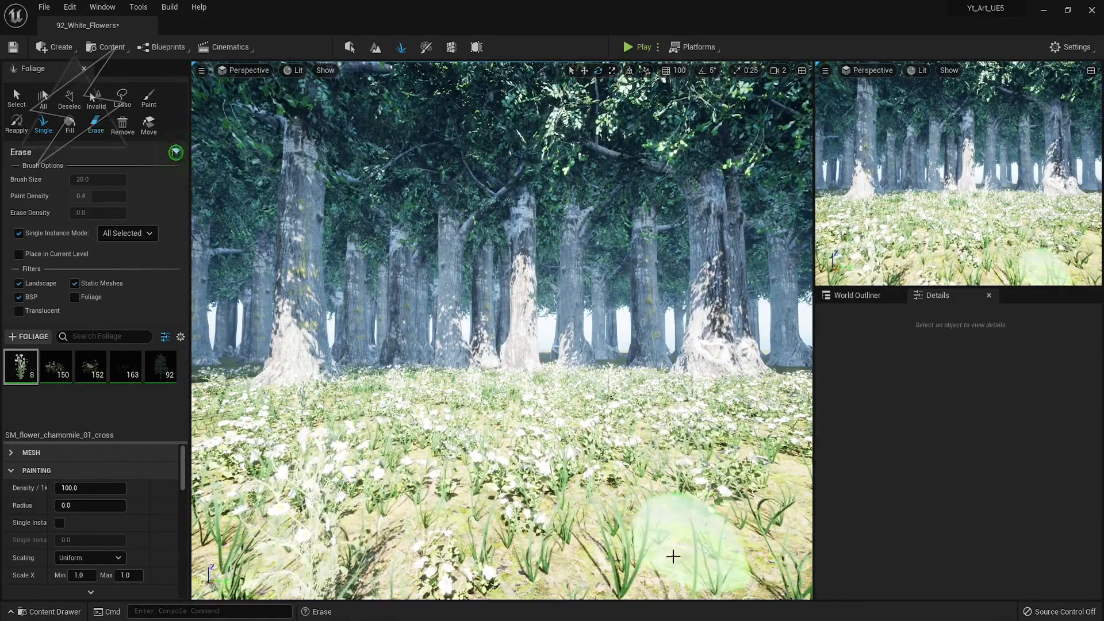
pyautogui.moveTo(380, 443); pyautogui.dragTo(373, 511, button='right')
pyautogui.keyDown('shift'); pyautogui.click(374, 463); pyautogui.keyUp('shift')
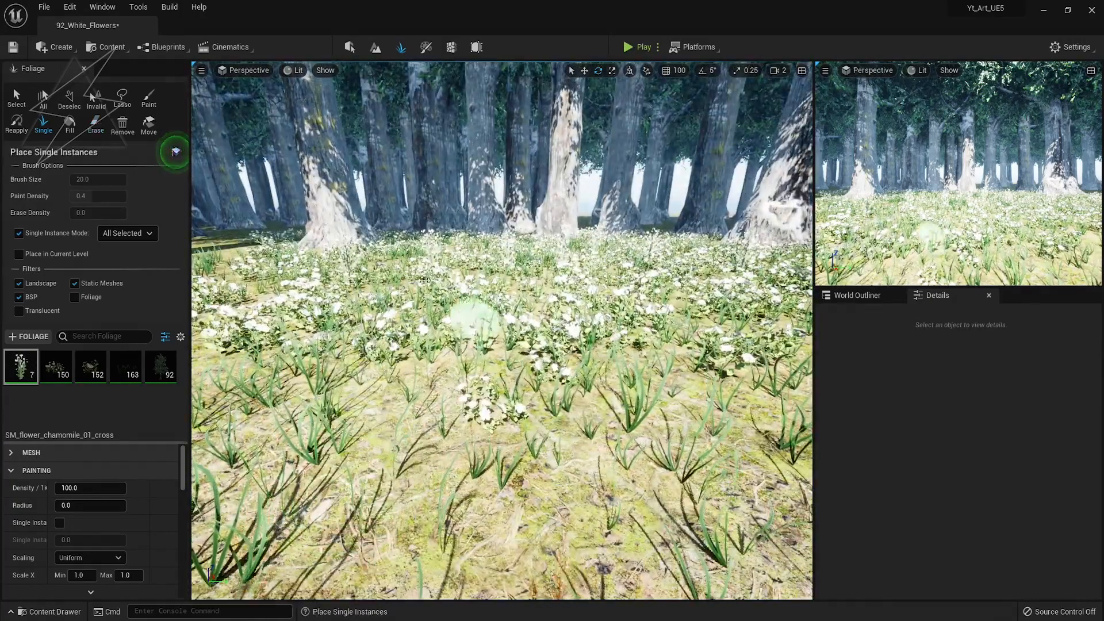
pyautogui.click(366, 292)
pyautogui.click(602, 281)
pyautogui.moveTo(630, 325); pyautogui.dragTo(630, 267, button='right')
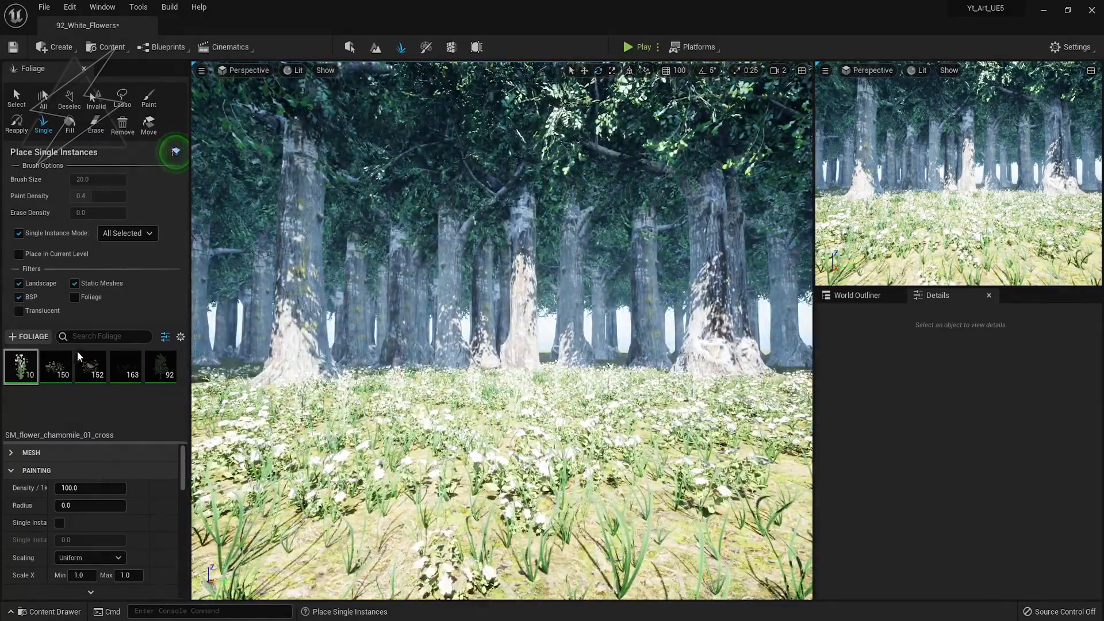
# Step: Place single instances of the SM_flowers_flowers_b foliage in the foreground of the clearing, checking the framing in full screen
pyautogui.click(55, 366)
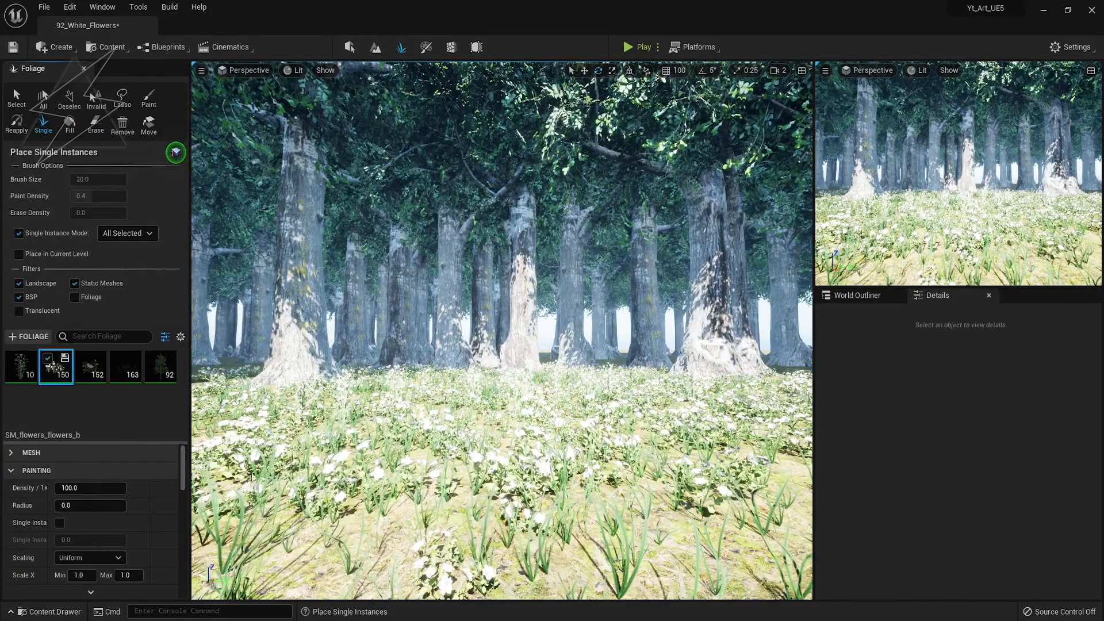
pyautogui.press('F11')
pyautogui.moveTo(737, 476); pyautogui.dragTo(759, 476, button='right')
pyautogui.press('1')
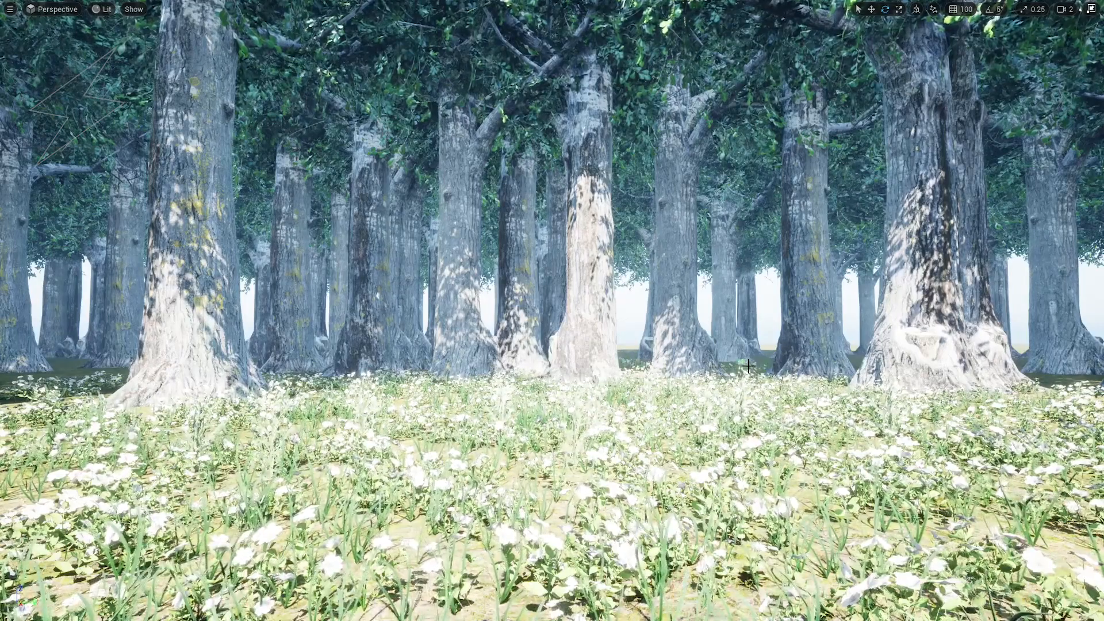
pyautogui.moveTo(368, 4)
pyautogui.mouseDown(button='right')
pyautogui.moveTo(405, 4)
pyautogui.moveTo(389, 5)
pyautogui.mouseUp(button='right')
pyautogui.press('F11')
# Step: Switch from foliage editing to selection mode and add a Post Process Volume to the level
pyautogui.click(349, 47)
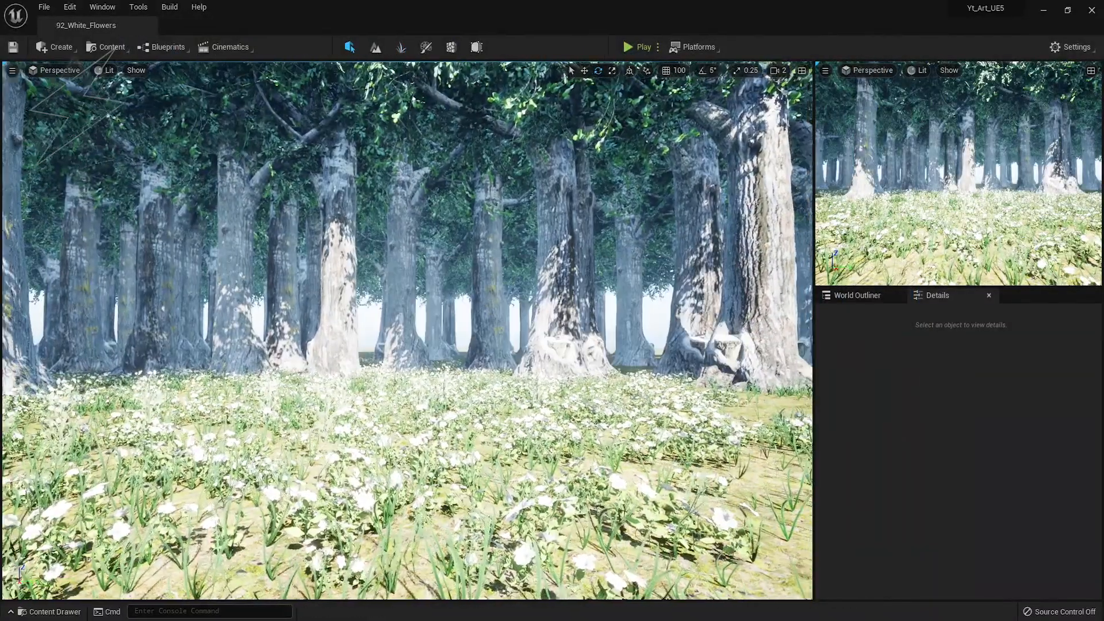
pyautogui.moveTo(342, 441); pyautogui.dragTo(350, 440, button='right')
pyautogui.moveTo(371, 396); pyautogui.dragTo(317, 396, button='right')
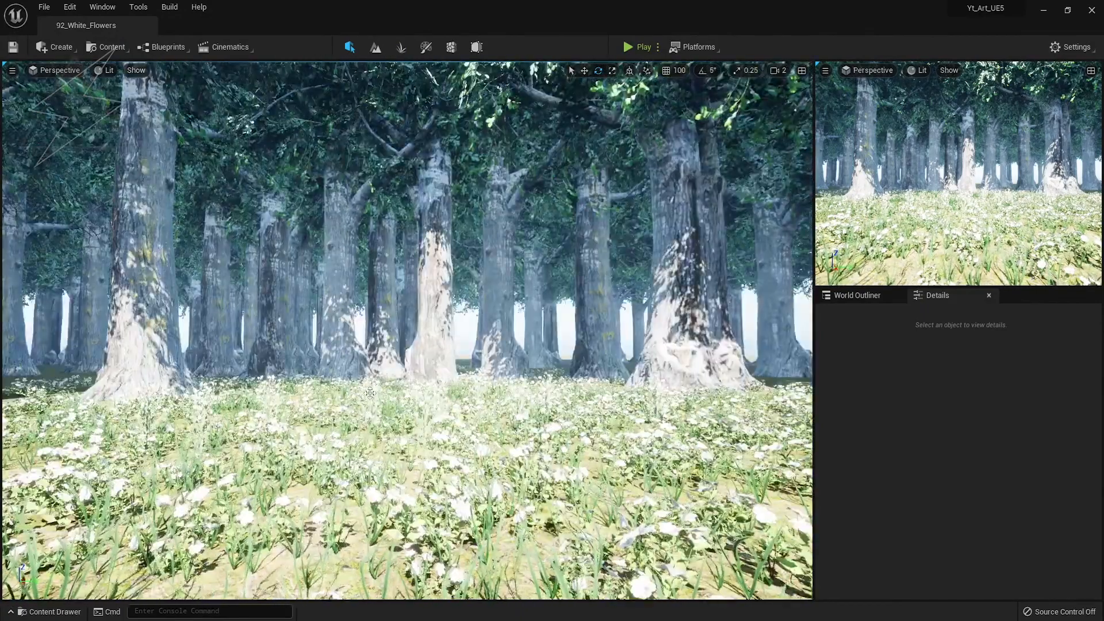
pyautogui.click(57, 47)
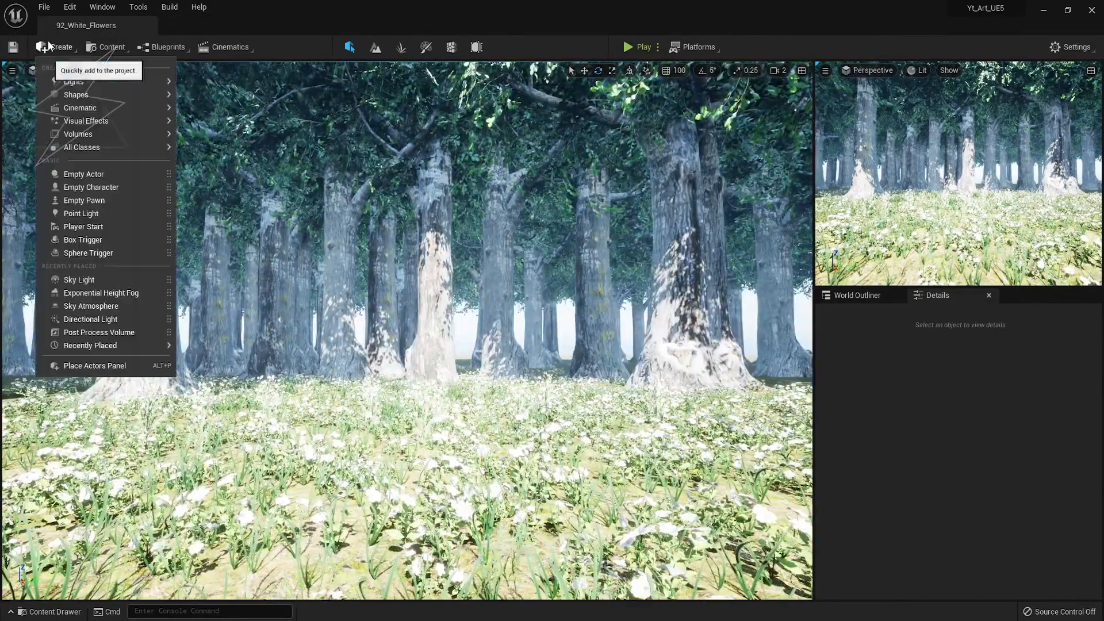
pyautogui.moveTo(79, 83)
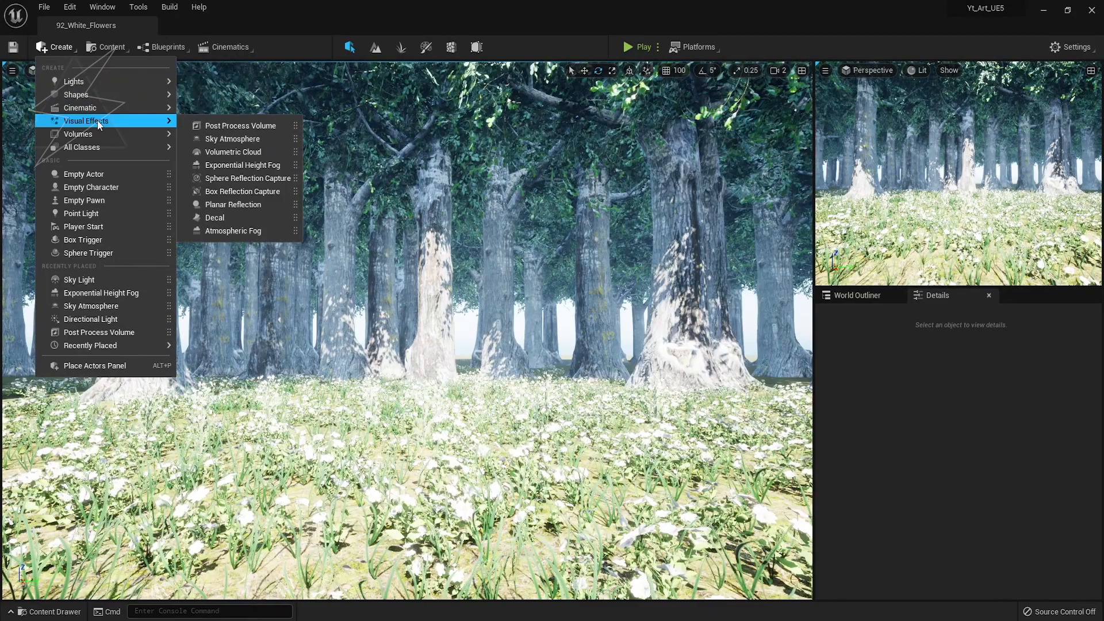
pyautogui.moveTo(101, 119)
pyautogui.click(230, 123)
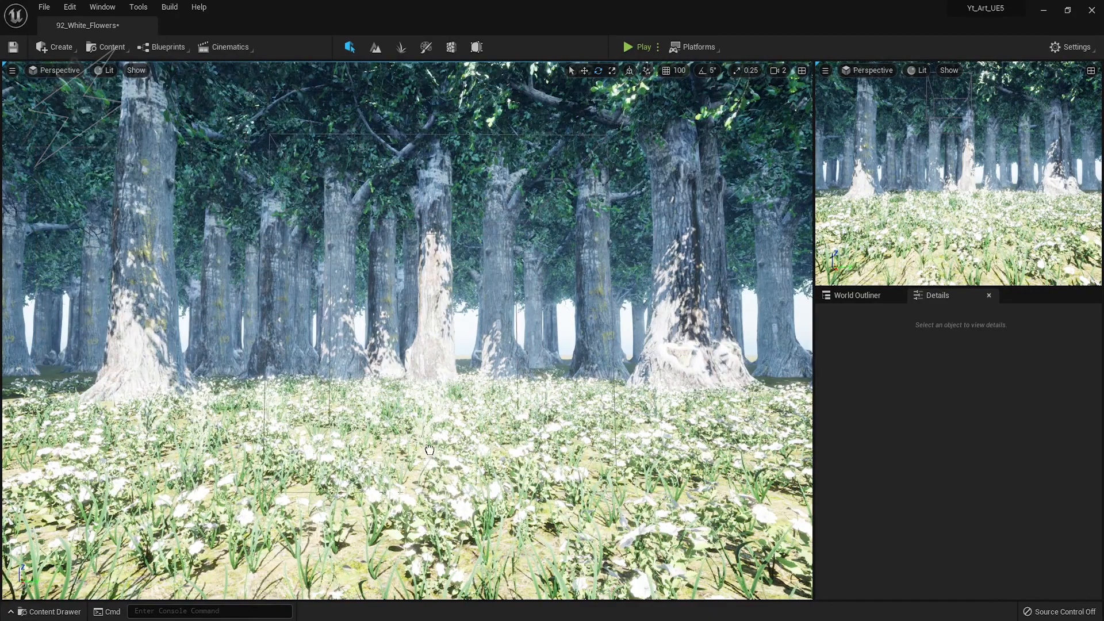
# Step: Enable Infinite Extent (Unbound) on the Post Process Volume
pyautogui.click(919, 381)
pyautogui.write('infi')
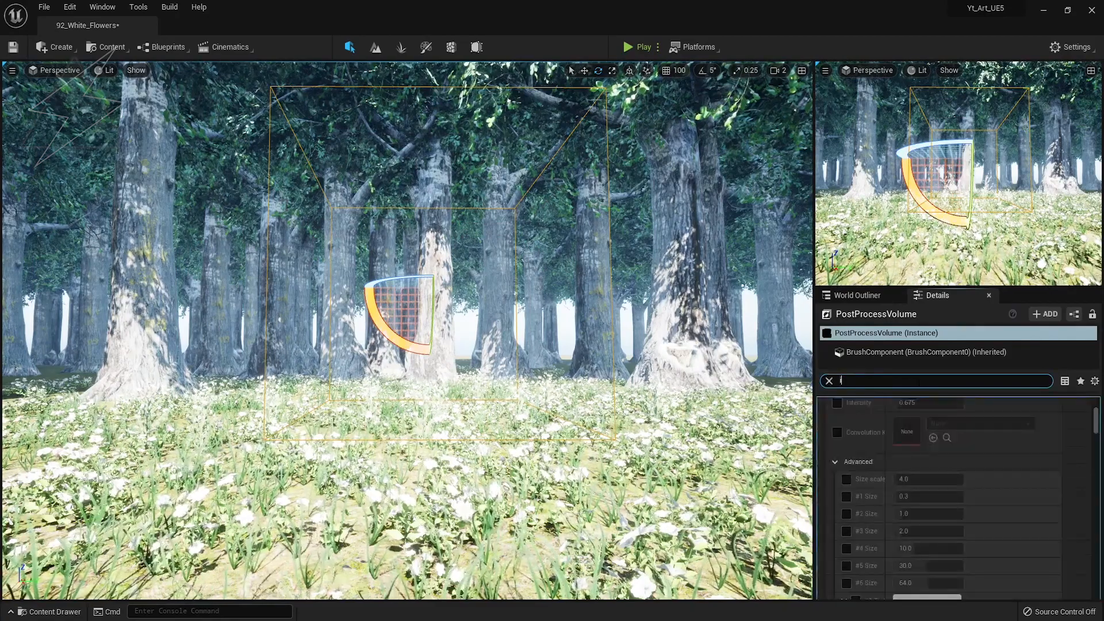
pyautogui.click(897, 421)
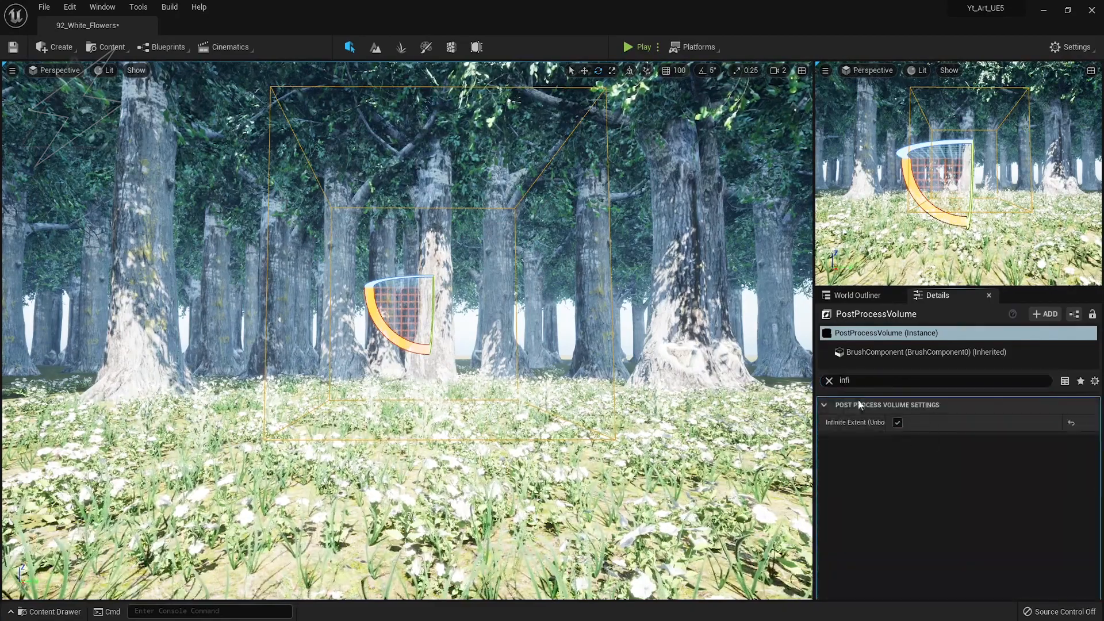
# Step: Override the Post Process Volume's bloom intensity and set it to 0.0
pyautogui.click(828, 381)
pyautogui.scroll(-10, 915, 454)
pyautogui.scroll(3, 914, 454)
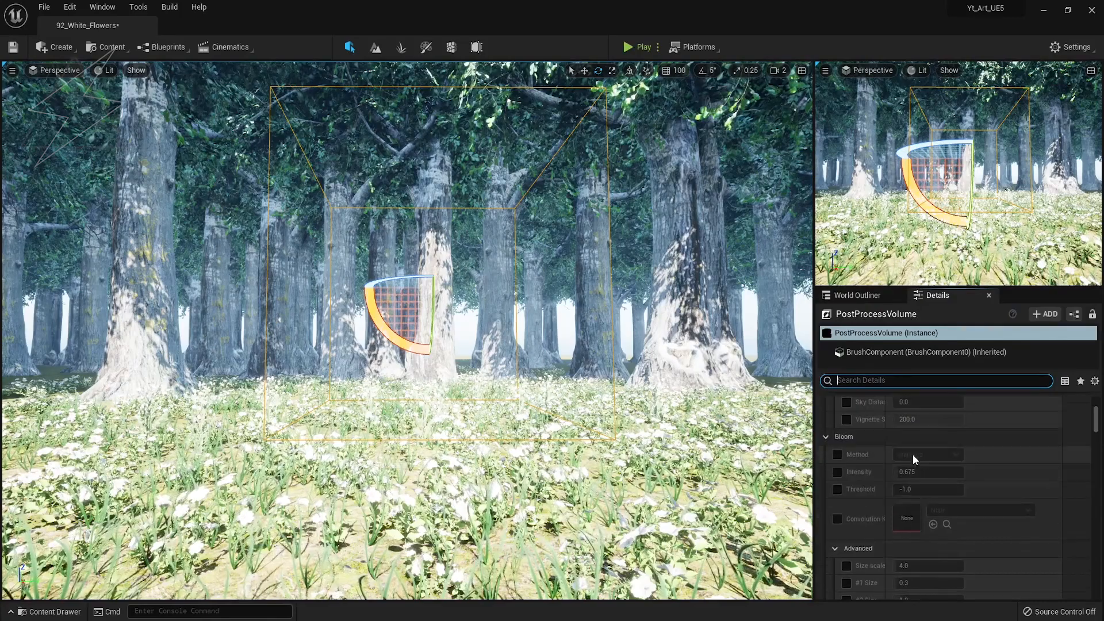
pyautogui.click(837, 472)
pyautogui.click(943, 472)
pyautogui.write('0.1')
pyautogui.press('Return')
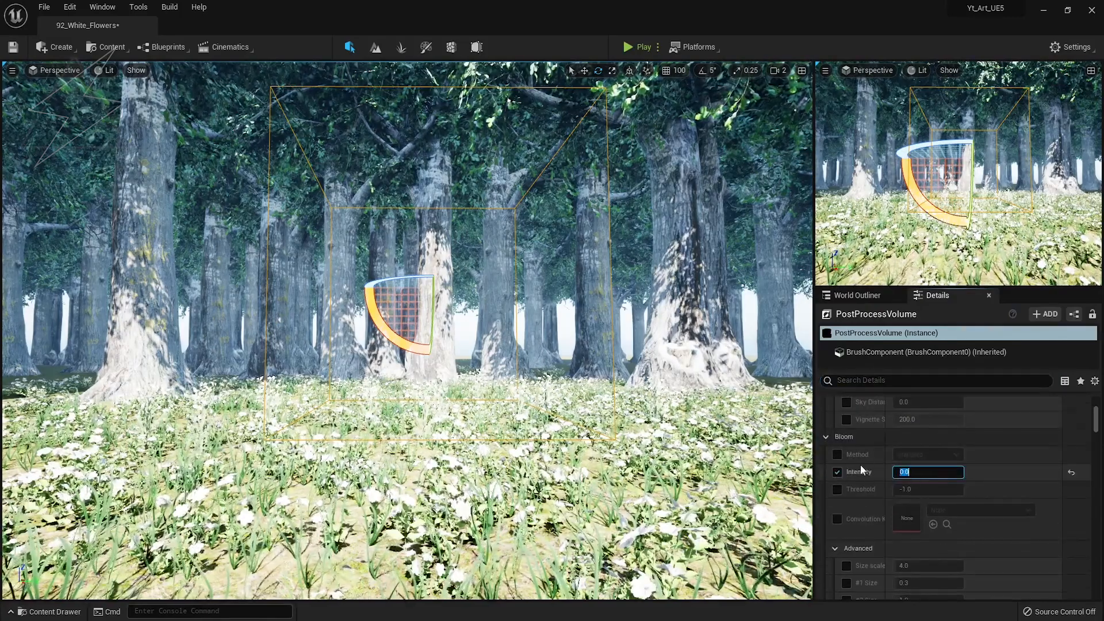
# Step: Override the exposure's minimum and maximum brightness and set both to 1.0
pyautogui.scroll(-5, 965, 482)
pyautogui.scroll(-10, 886, 473)
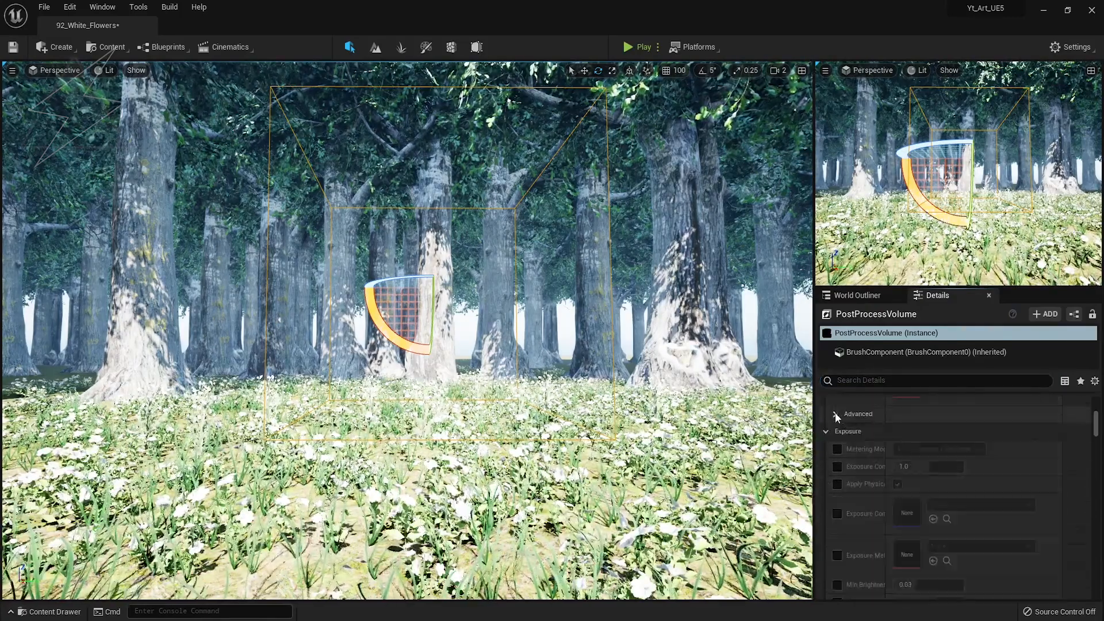
pyautogui.click(837, 470)
pyautogui.click(837, 487)
pyautogui.click(919, 470)
pyautogui.write('1')
pyautogui.press('Tab')
pyautogui.write('1')
pyautogui.press('Return')
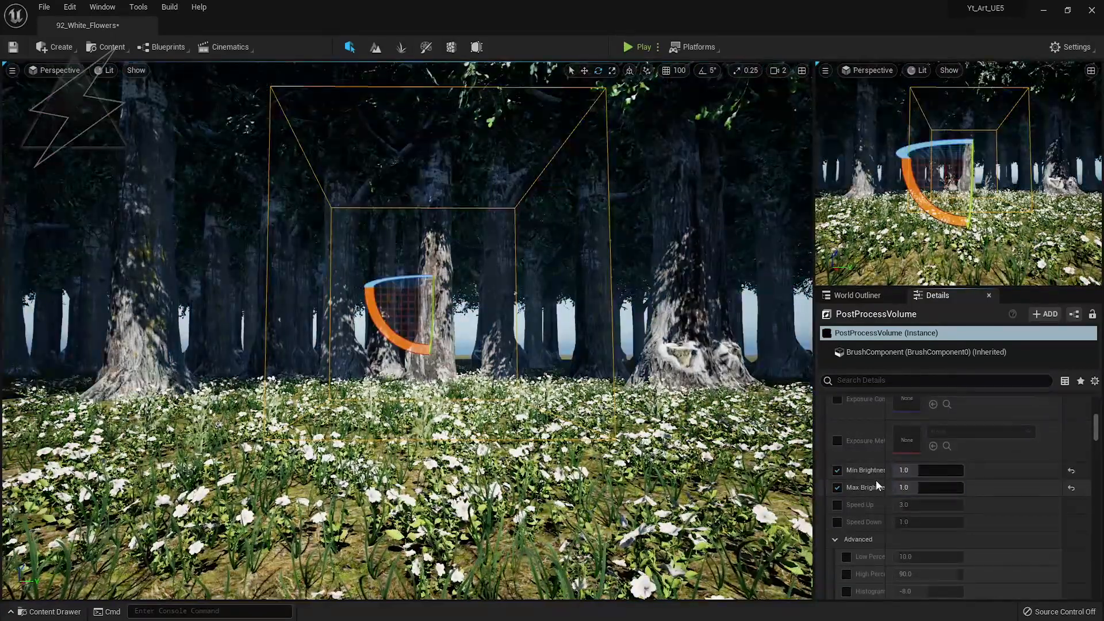
# Step: Override the vignette intensity under Image Effects and raise it slightly
pyautogui.scroll(-10, 877, 485)
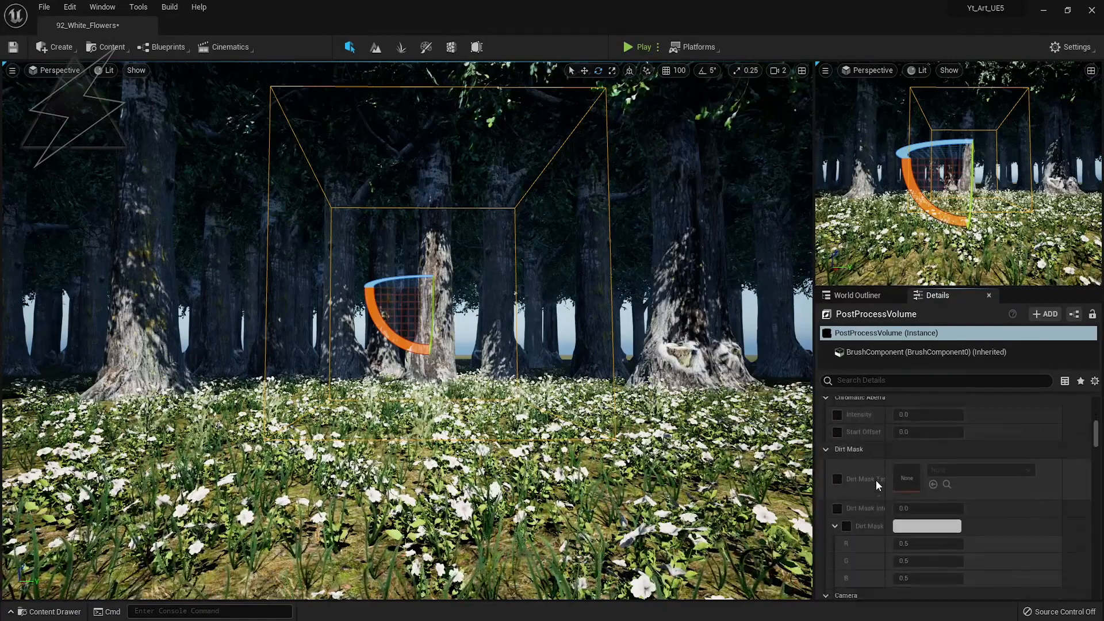
pyautogui.click(866, 451)
pyautogui.click(829, 450)
pyautogui.scroll(-10, 925, 464)
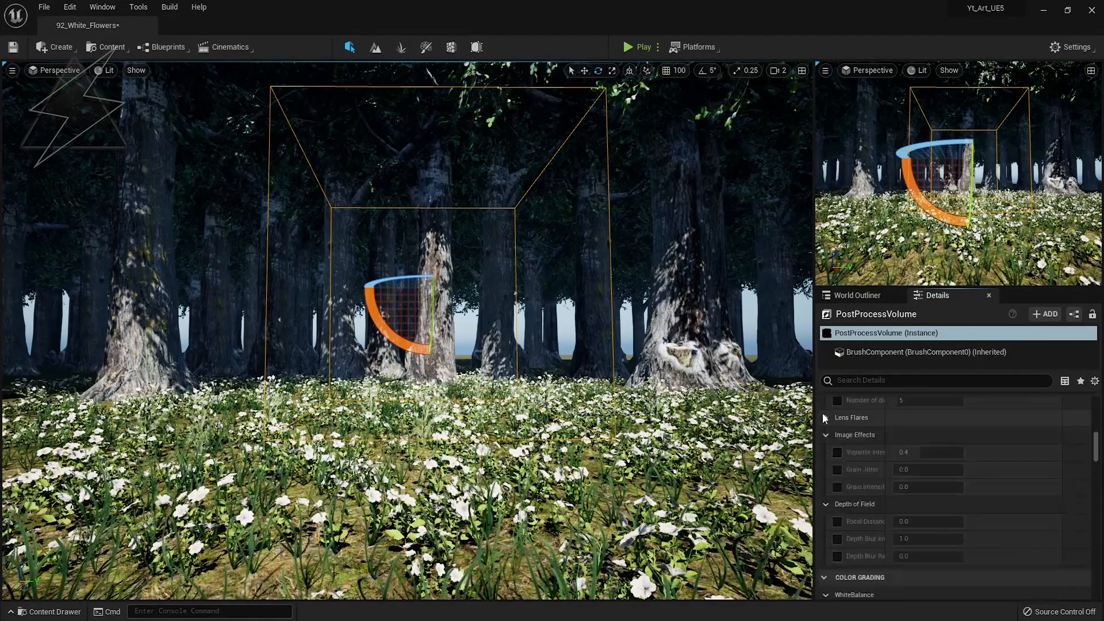
pyautogui.scroll(-2, 823, 416)
pyautogui.click(837, 414)
pyautogui.moveTo(908, 414); pyautogui.dragTo(927, 414)
# Step: Override the global color grading saturation and contrast and set both to 1.1
pyautogui.scroll(-5, 877, 441)
pyautogui.click(874, 456)
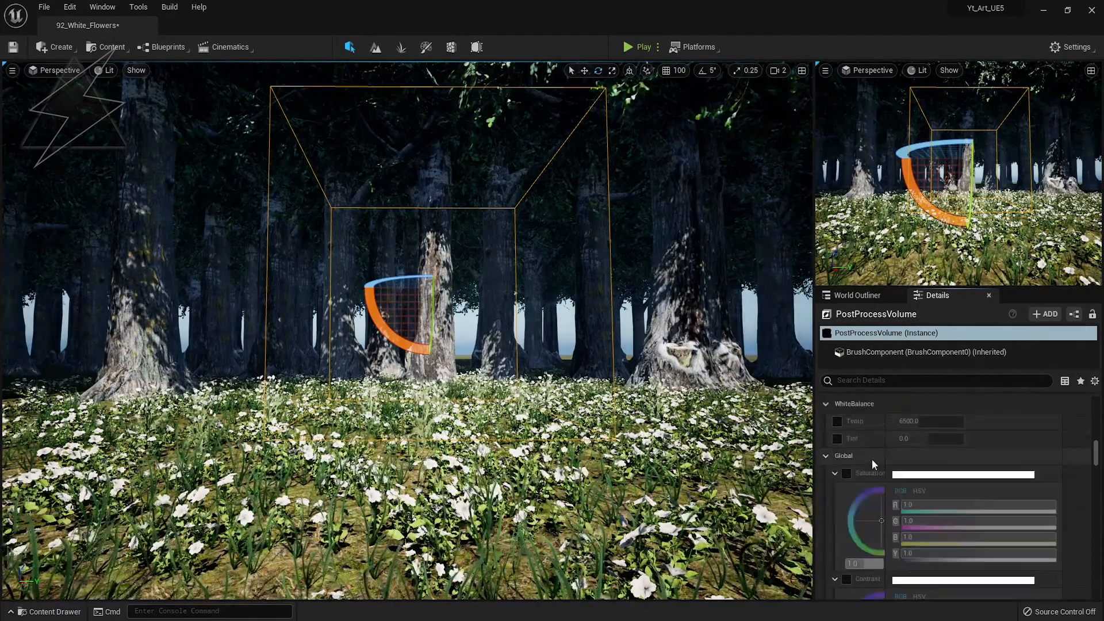
pyautogui.click(846, 473)
pyautogui.scroll(-1, 850, 489)
pyautogui.moveTo(867, 523); pyautogui.dragTo(846, 545)
pyautogui.scroll(-2, 849, 464)
pyautogui.click(846, 464)
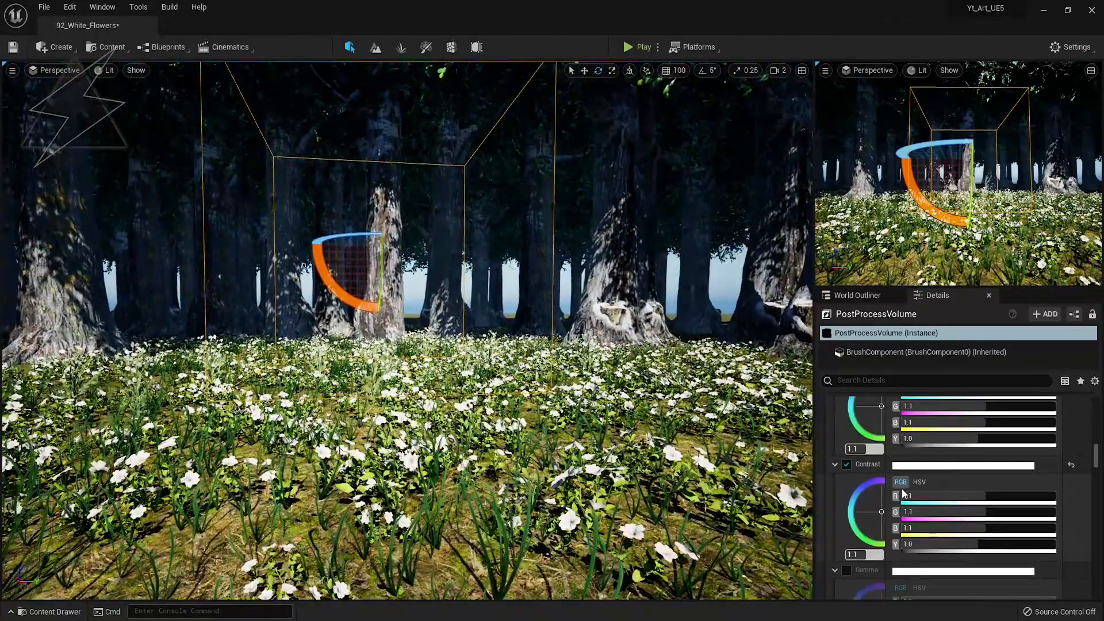
# Step: Disable the global contrast override and set the global saturation to 1.0
pyautogui.scroll(2, 902, 492)
pyautogui.click(846, 541)
pyautogui.click(848, 435)
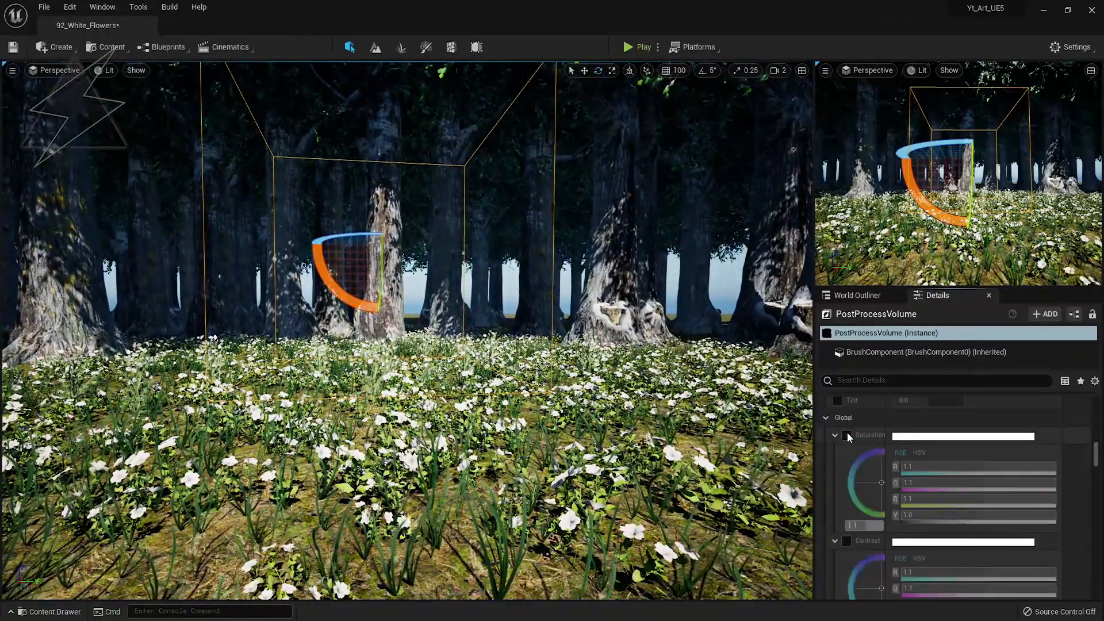
pyautogui.click(847, 435)
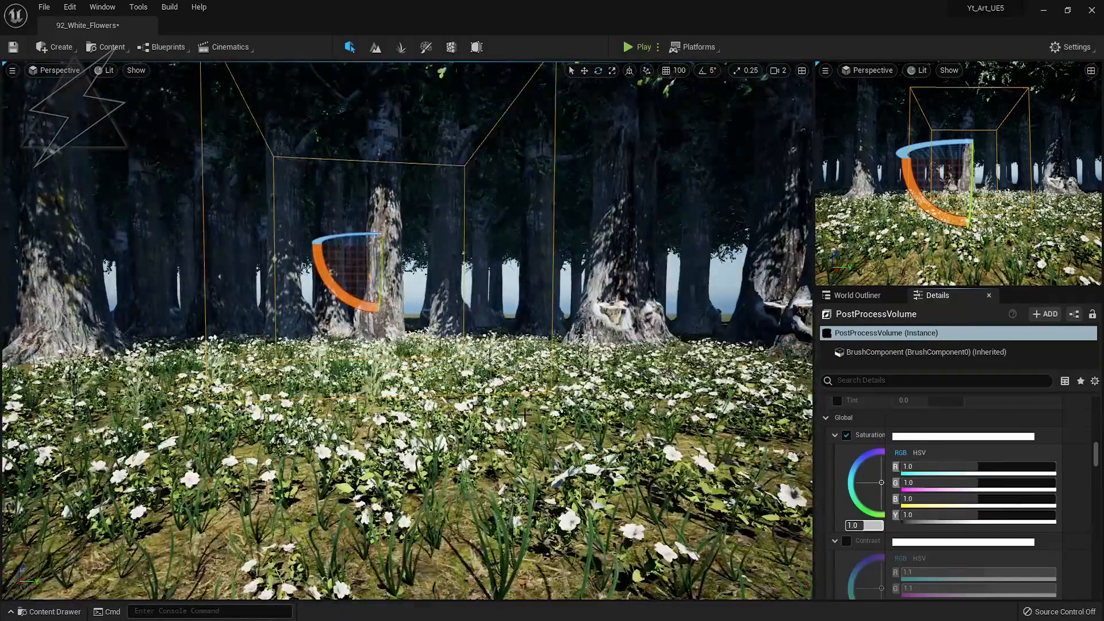
pyautogui.moveTo(520, 427)
pyautogui.mouseDown(button='right')
pyautogui.moveTo(544, 445)
pyautogui.moveTo(520, 427)
pyautogui.mouseUp(button='right')
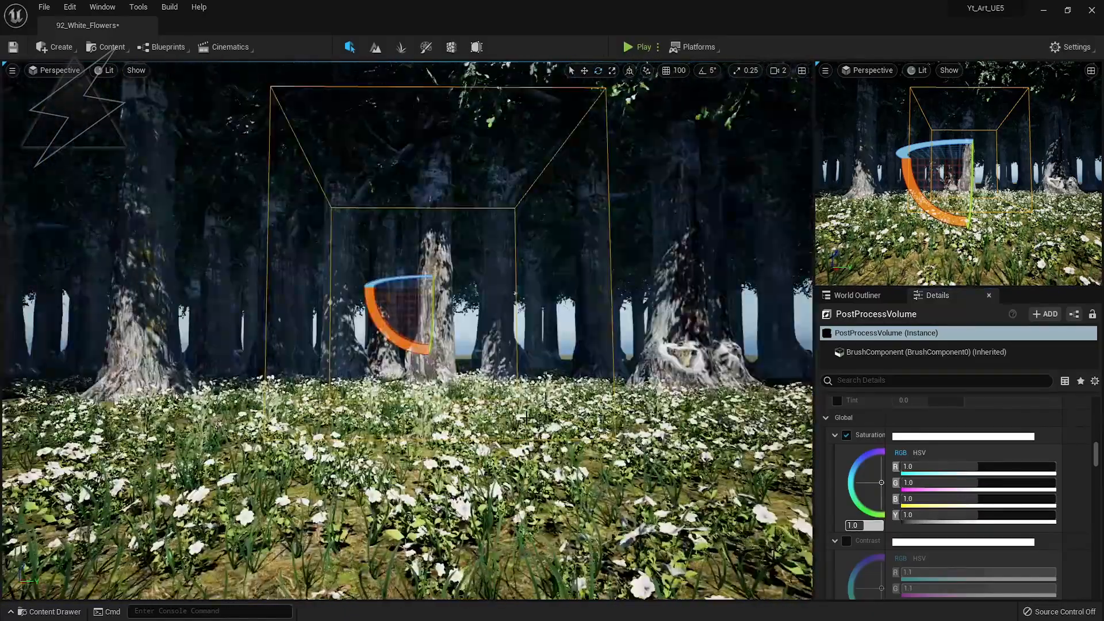
# Step: Override the midtones saturation, set it to 1.1 and shift its color wheel toward cyan
pyautogui.scroll(-7, 900, 493)
pyautogui.scroll(-8, 899, 493)
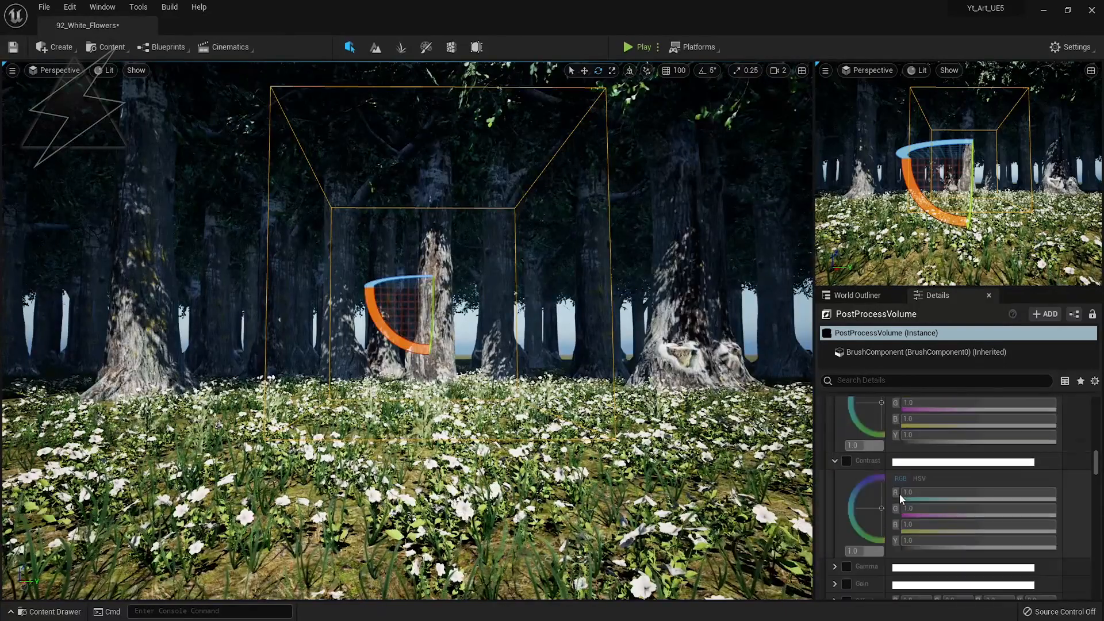
pyautogui.click(846, 442)
pyautogui.click(864, 533)
pyautogui.write('1.1')
pyautogui.press('Return')
pyautogui.moveTo(881, 489); pyautogui.dragTo(861, 492)
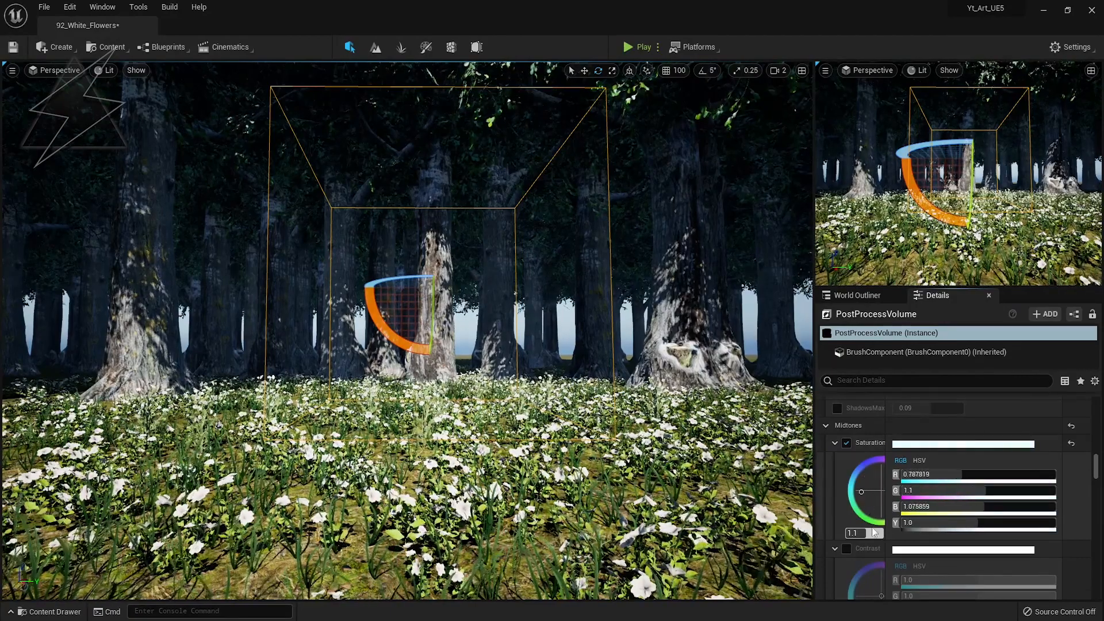
# Step: Try a yellowish tint on the midtones contrast, and disable the contrast override
pyautogui.scroll(-2, 861, 492)
pyautogui.click(846, 491)
pyautogui.moveTo(881, 538); pyautogui.dragTo(884, 563)
pyautogui.click(846, 491)
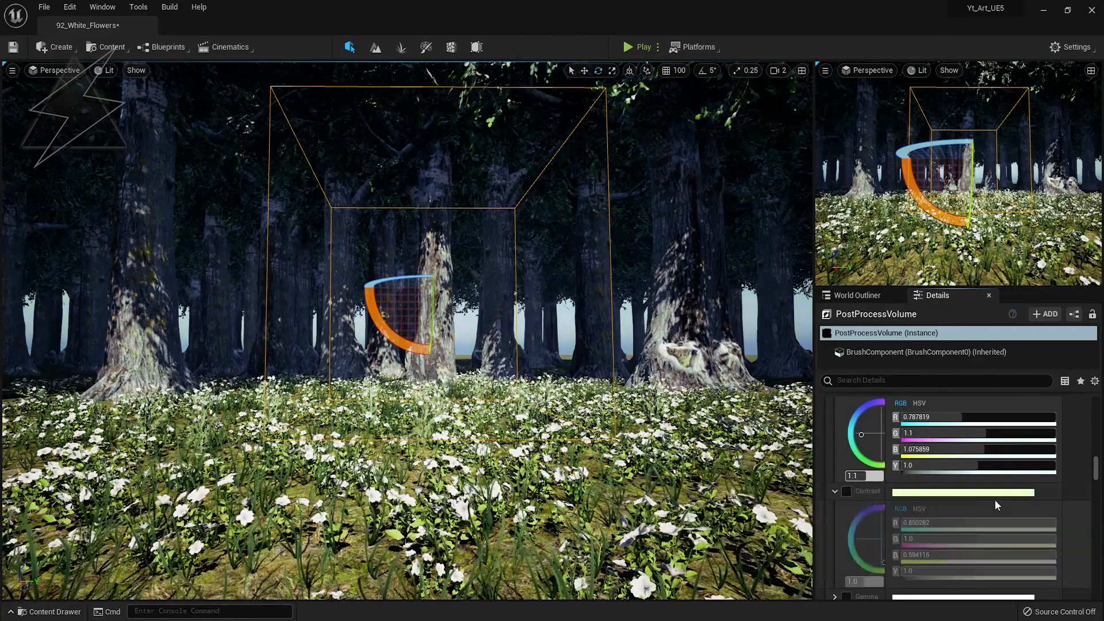
# Step: Shift the midtones saturation tint once more and disable its override
pyautogui.scroll(2, 822, 523)
pyautogui.moveTo(857, 505); pyautogui.dragTo(869, 469)
pyautogui.click(846, 444)
pyautogui.scroll(-10, 891, 545)
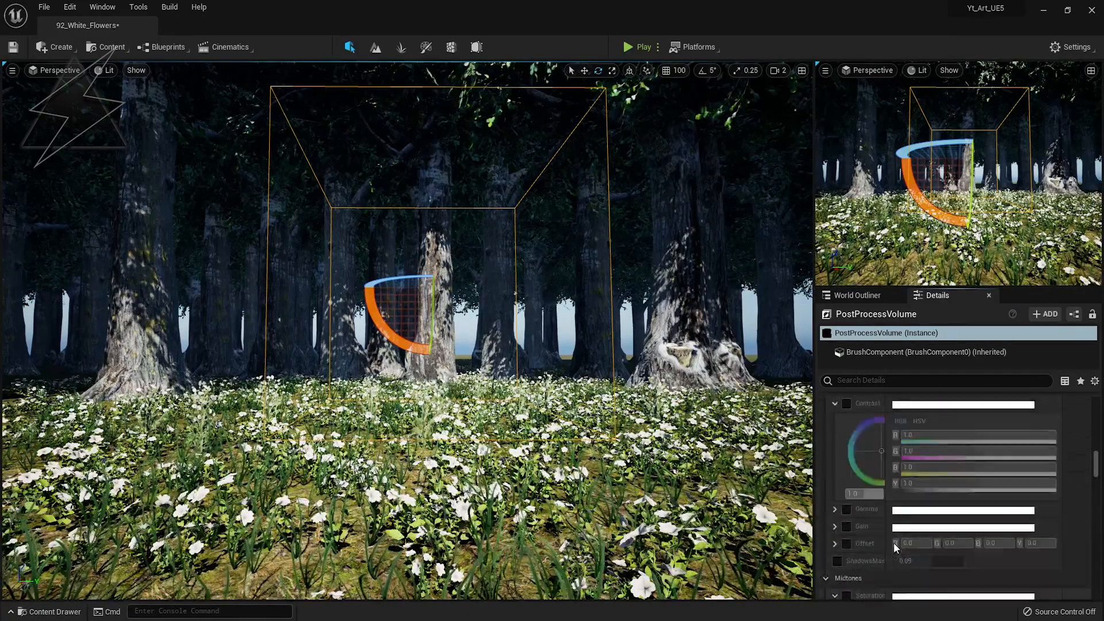
pyautogui.scroll(10, 885, 540)
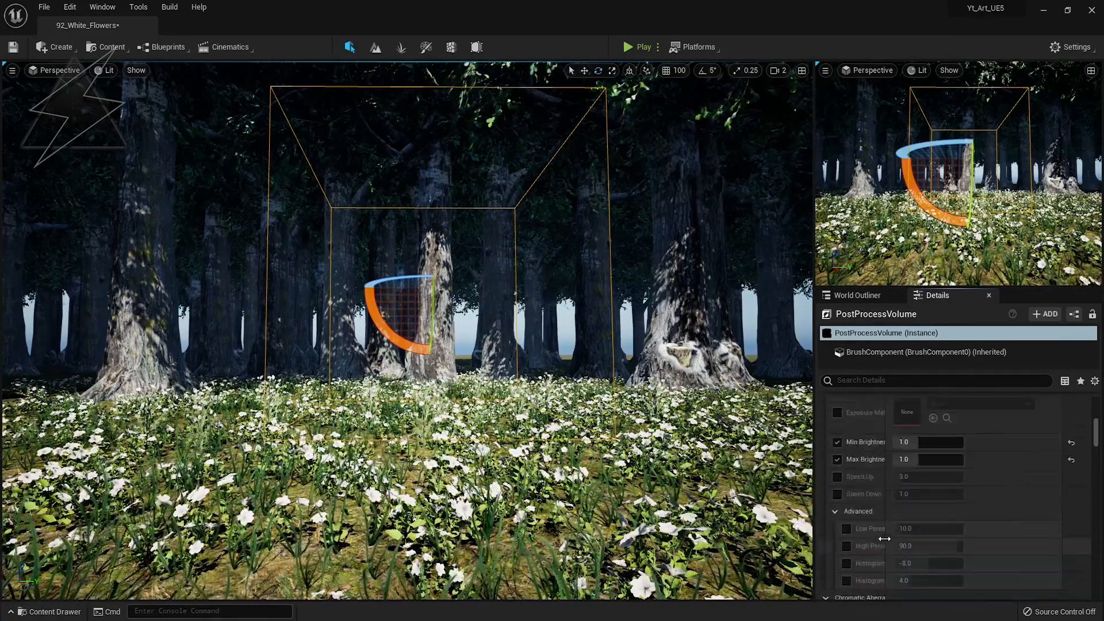
# Step: Rotate the directional light so sunlight falls on the front of the tree trunks
pyautogui.moveTo(357, 384); pyautogui.dragTo(414, 384, button='right')
pyautogui.press('1')
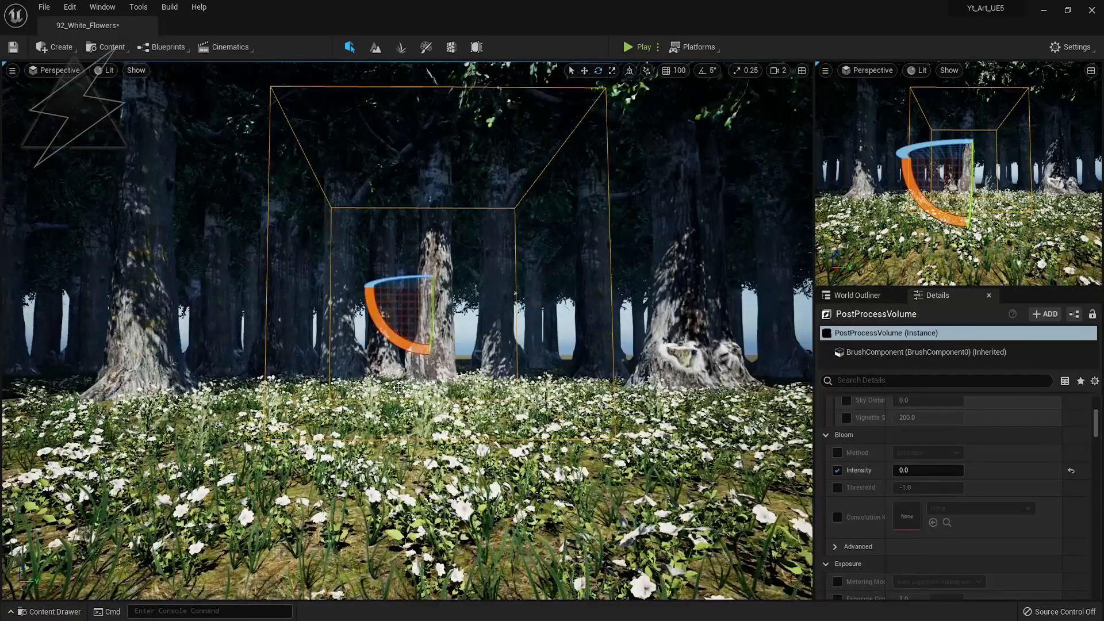
pyautogui.press('w')
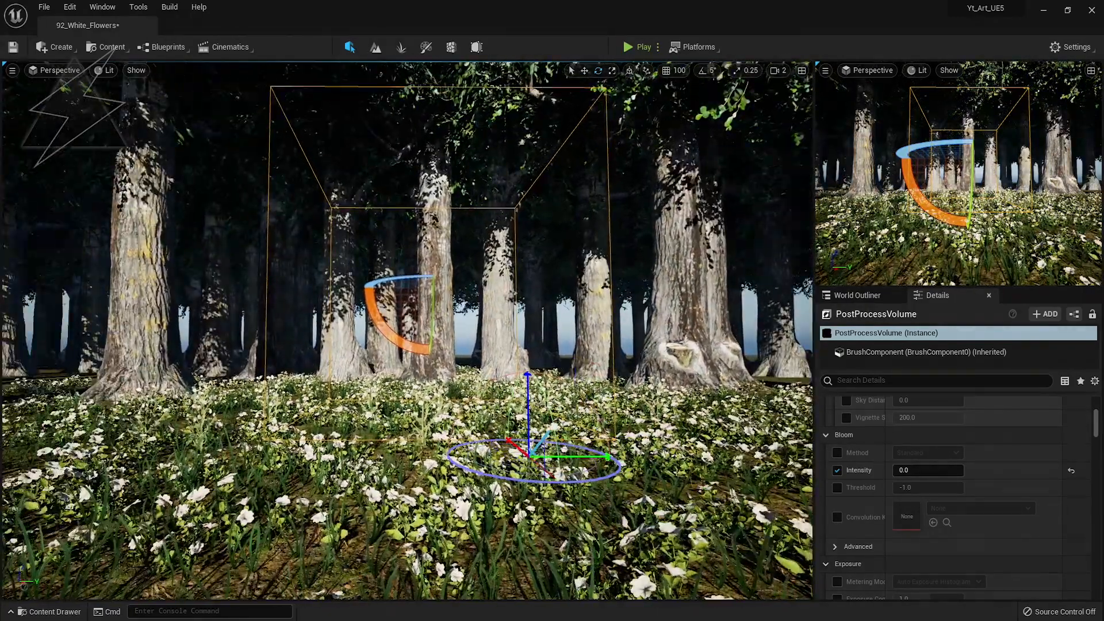
pyautogui.moveTo(407, 330)
pyautogui.mouseDown(button='right')
pyautogui.moveTo(454, 313)
pyautogui.moveTo(407, 327)
pyautogui.mouseUp(button='right')
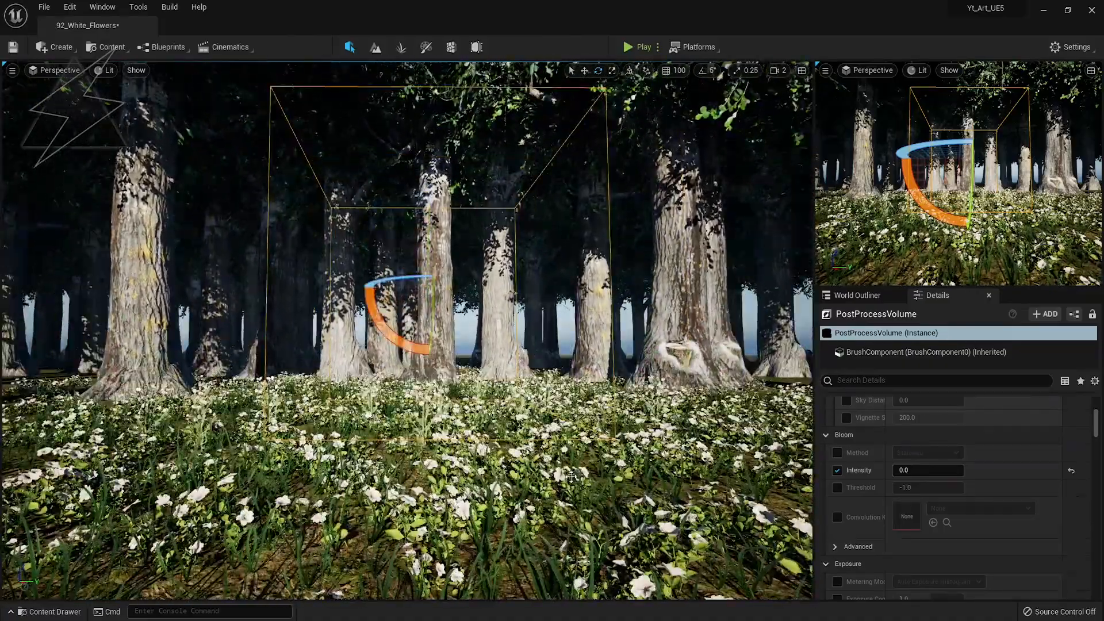
# Step: Remove the SM_Grass_4 foliage type with all its painted instances, and return to selection mode
pyautogui.click(401, 48)
pyautogui.click(117, 358)
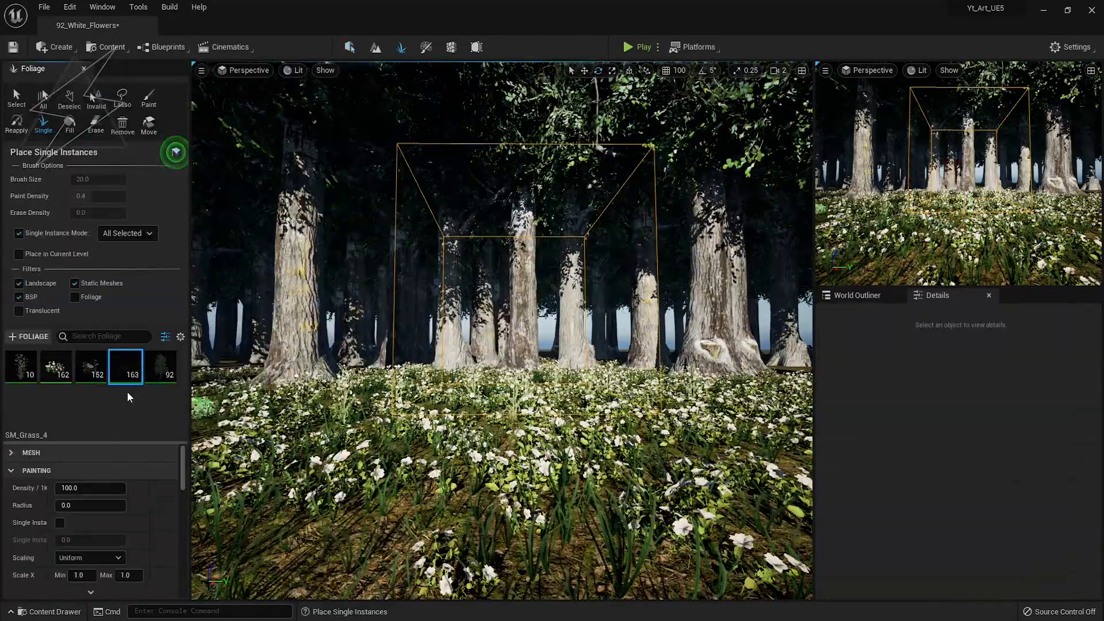
pyautogui.click(561, 344)
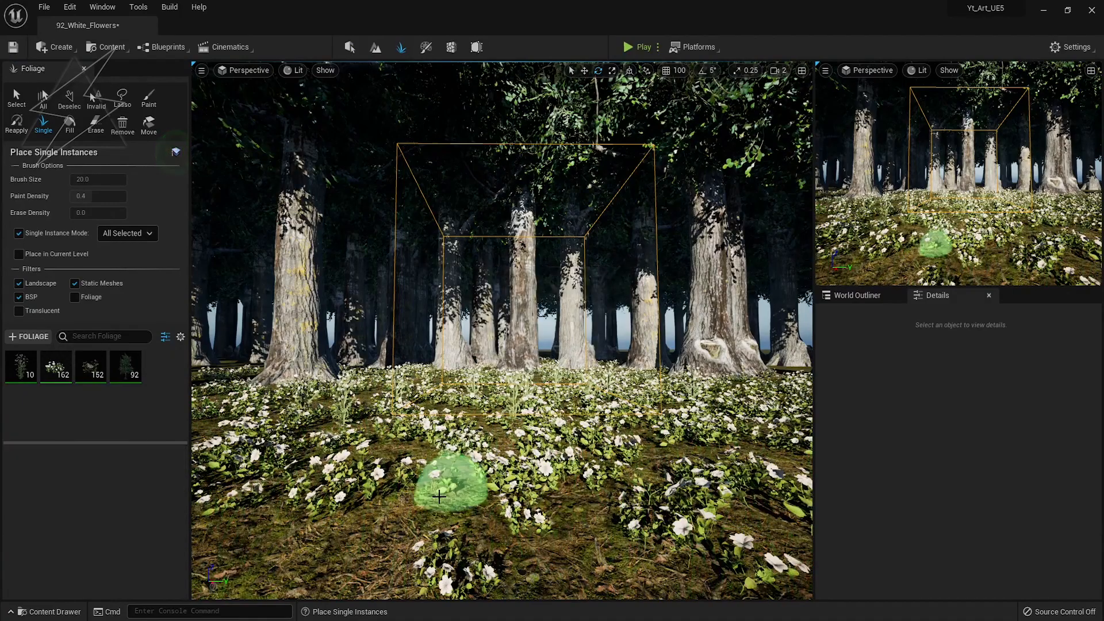
pyautogui.scroll(5, 527, 233)
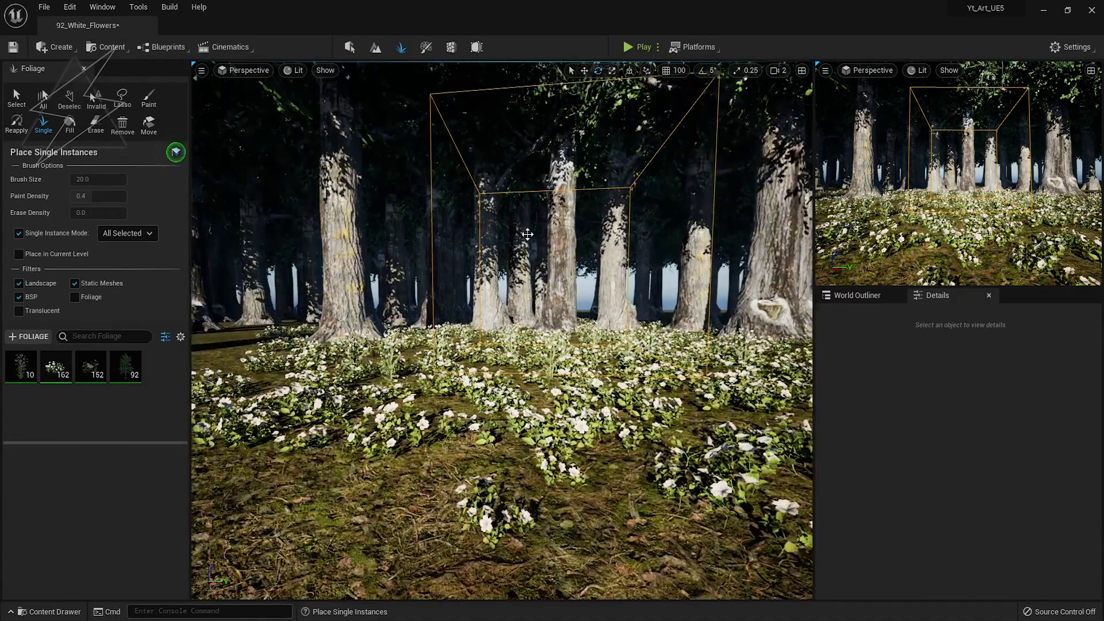
pyautogui.click(350, 47)
pyautogui.moveTo(488, 356)
pyautogui.mouseDown(button='right')
pyautogui.moveTo(488, 391)
pyautogui.moveTo(488, 333)
pyautogui.moveTo(488, 356)
pyautogui.mouseUp(button='right')
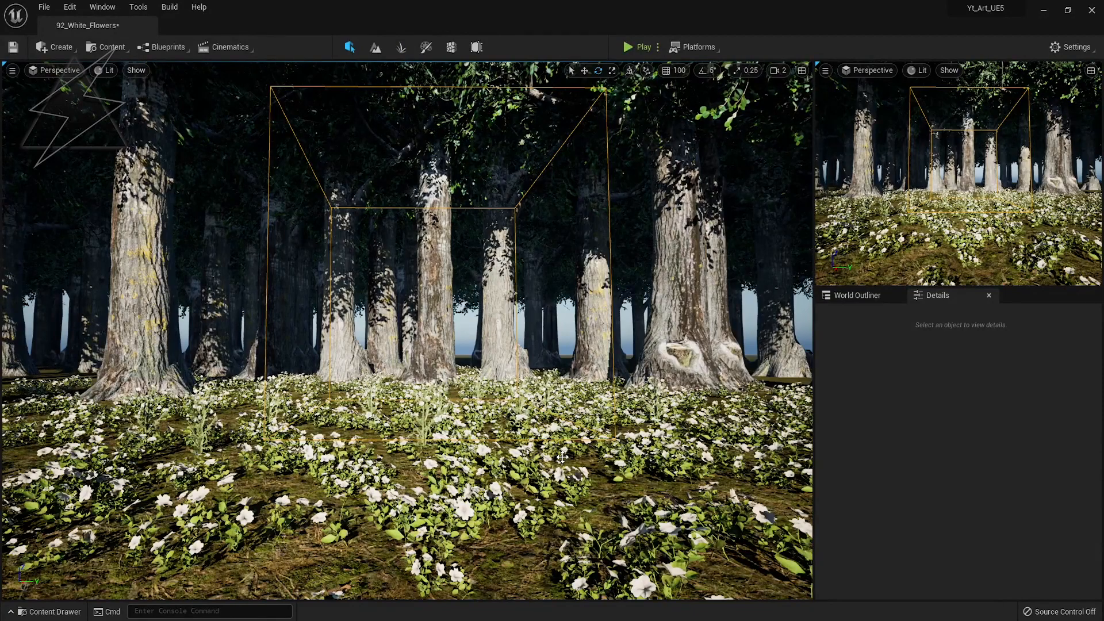
# Step: Set the ExponentialHeightFog's Fog Inscattering Color to light blue with hue about 200, saturation 0.58 and value 0.71
pyautogui.click(861, 296)
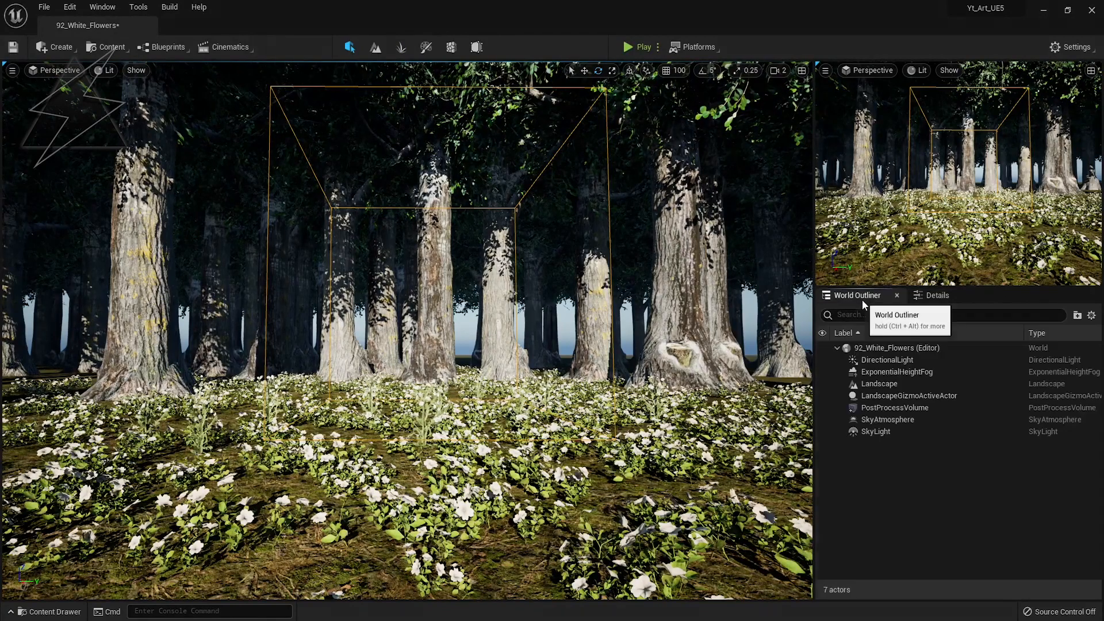
pyautogui.click(885, 372)
pyautogui.click(921, 298)
pyautogui.scroll(6, 927, 505)
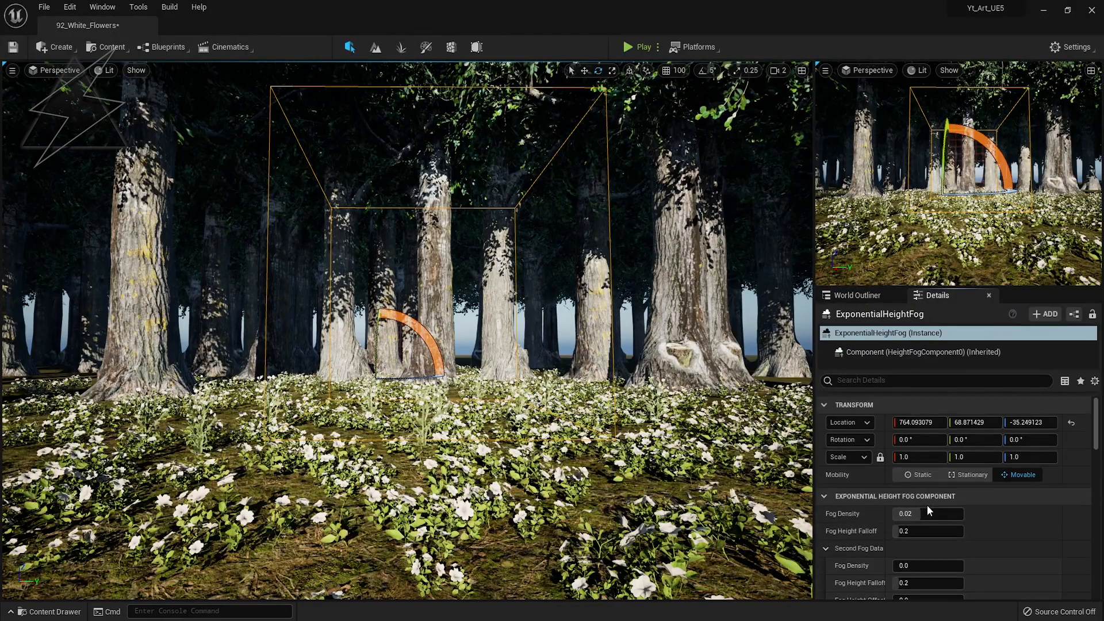
pyautogui.scroll(-4, 927, 495)
pyautogui.click(927, 485)
pyautogui.moveTo(847, 467); pyautogui.dragTo(849, 385)
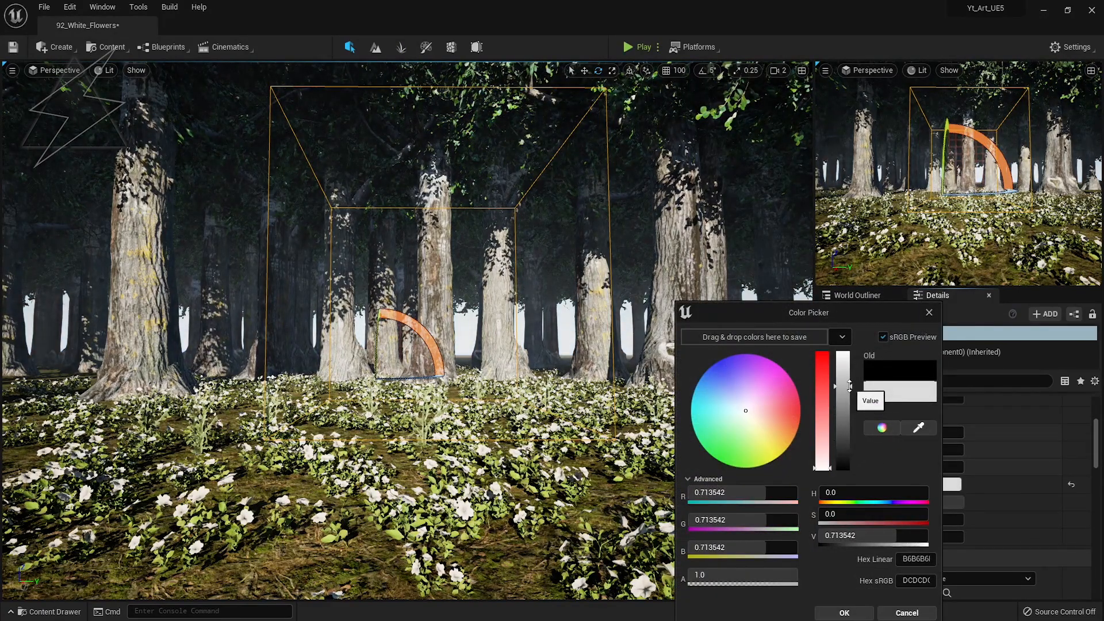
pyautogui.moveTo(730, 401); pyautogui.dragTo(718, 400)
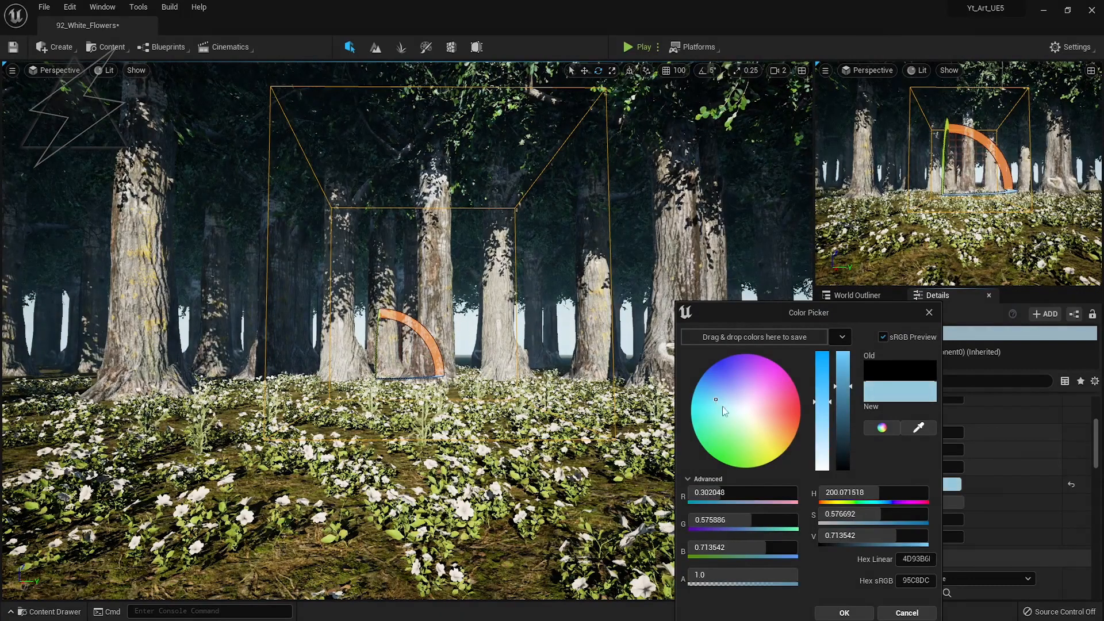
pyautogui.click(844, 612)
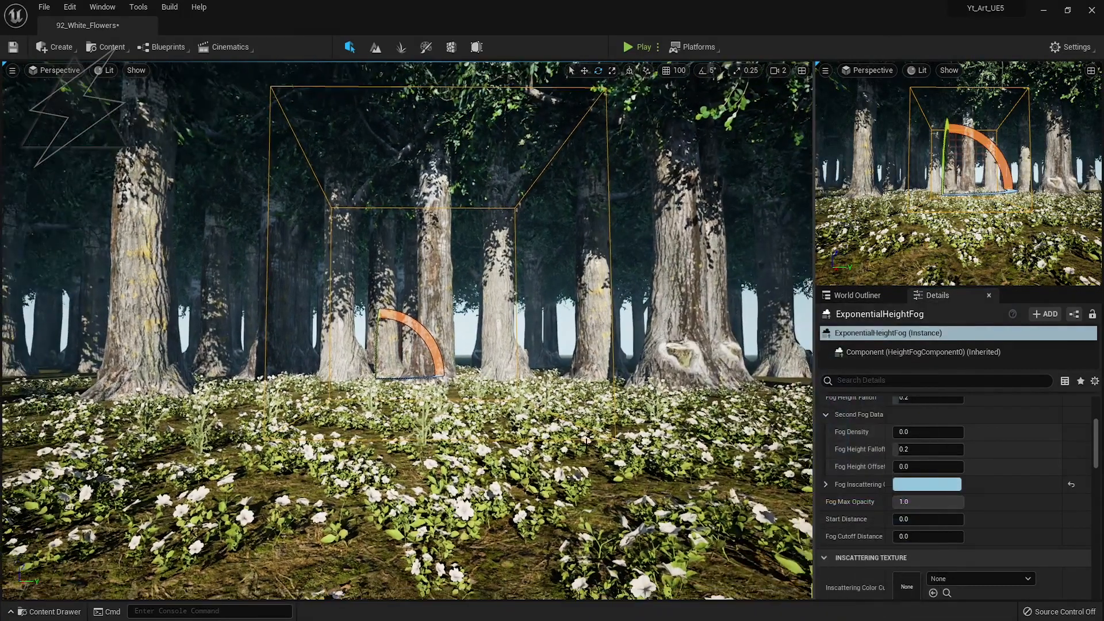
# Step: Set the fog's Directional Inscattering Color to light blue and save the level
pyautogui.scroll(-5, 904, 438)
pyautogui.click(905, 449)
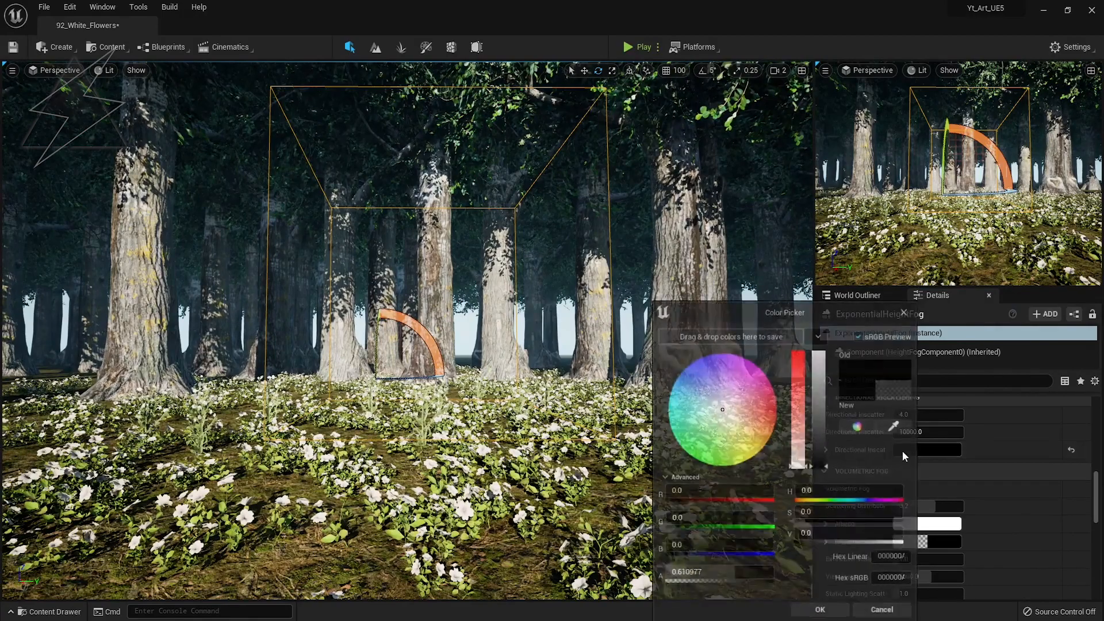
pyautogui.moveTo(821, 452); pyautogui.dragTo(820, 379)
pyautogui.click(690, 392)
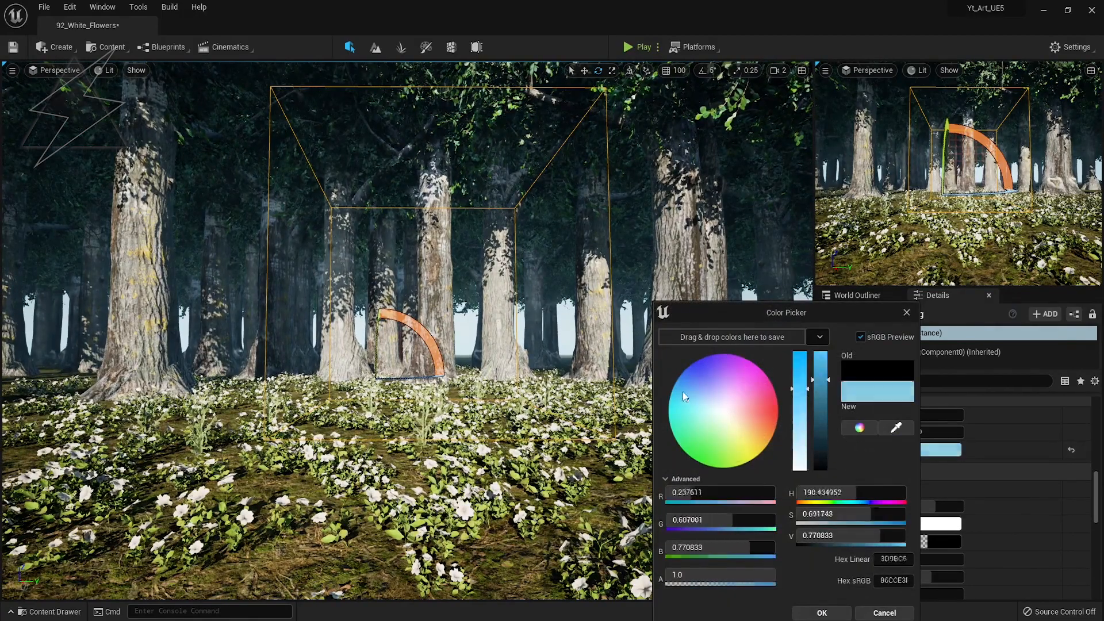
pyautogui.click(884, 612)
pyautogui.scroll(6, 1019, 495)
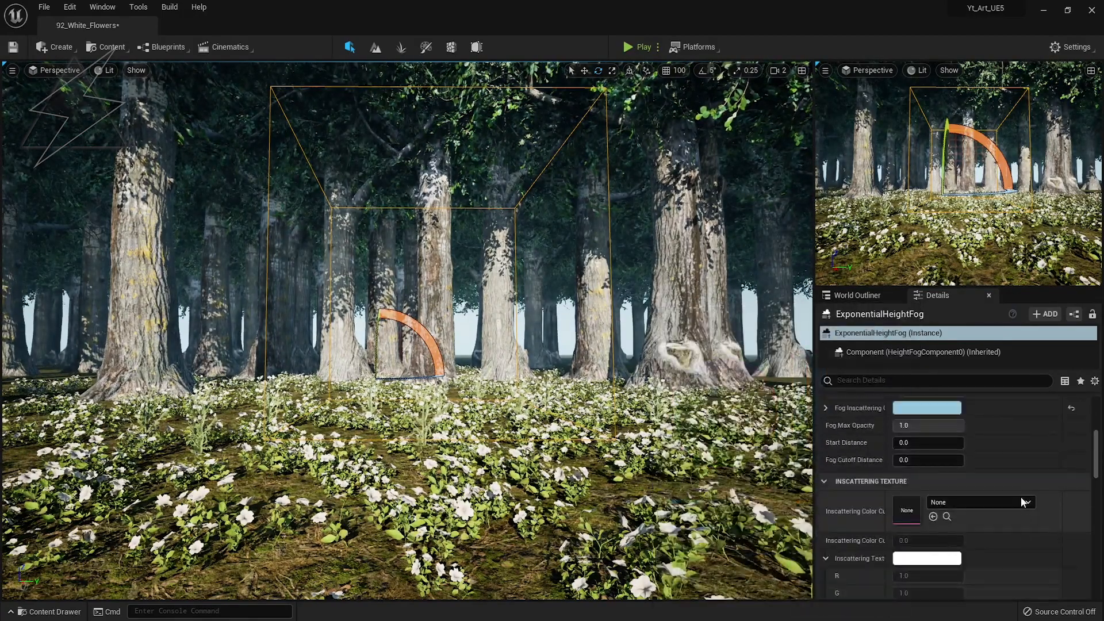
pyautogui.scroll(3, 504, 414)
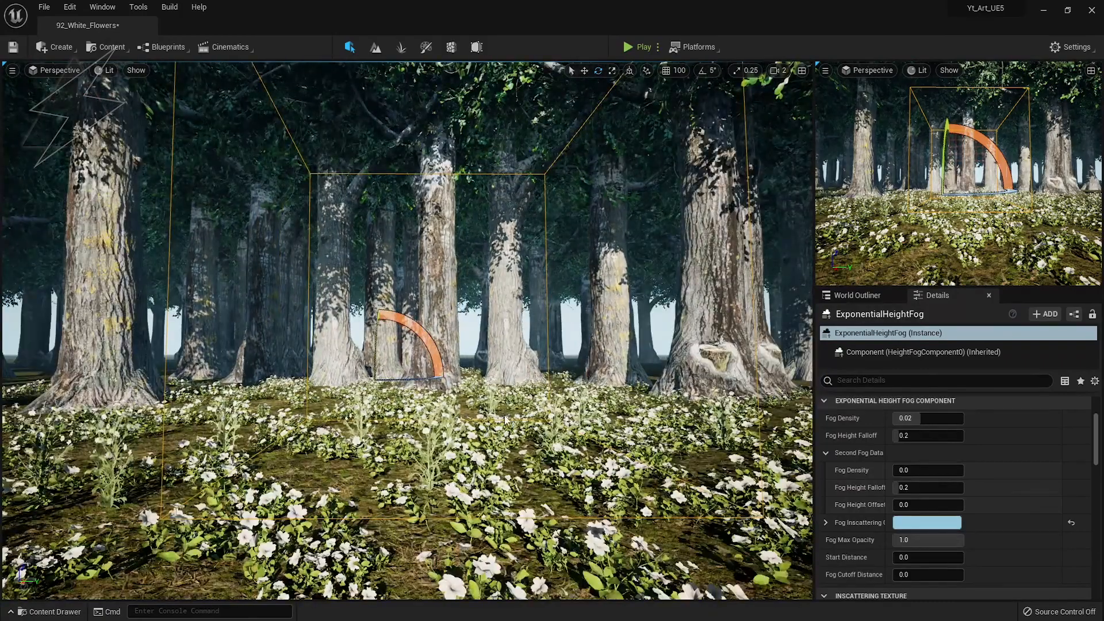
pyautogui.scroll(-3, 503, 414)
pyautogui.hotkey('ctrl', 's')
# Step: Frame a low close-up of a white flower clump in front of the trunks in both viewports, and save the level
pyautogui.moveTo(607, 444); pyautogui.dragTo(607, 444, button='right')
pyautogui.press('q')
pyautogui.press('w')
pyautogui.press('w')
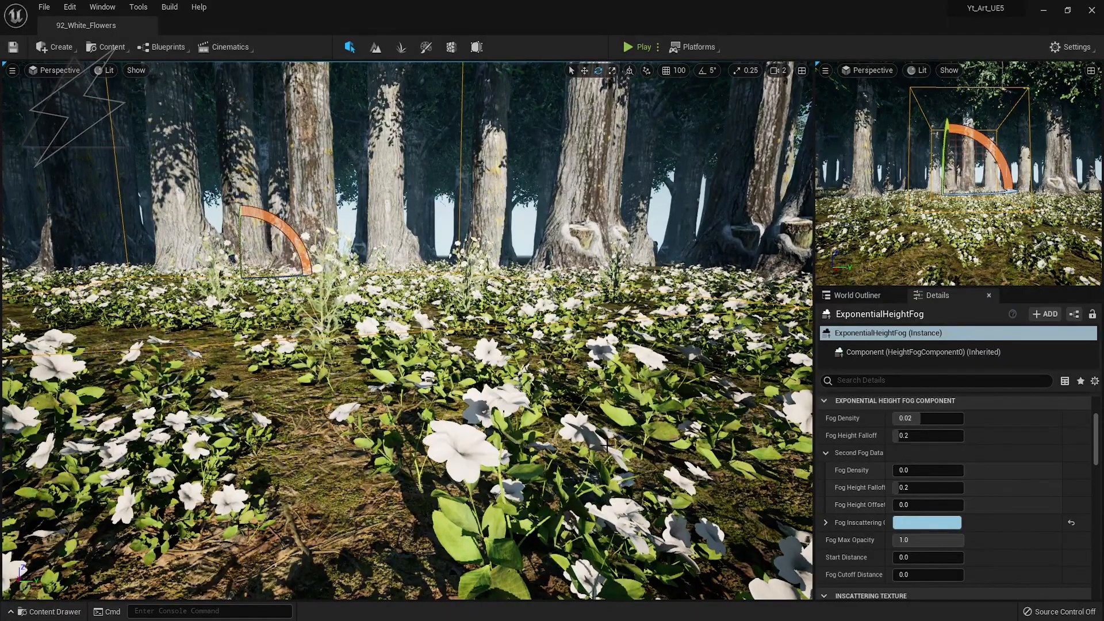
pyautogui.press('f')
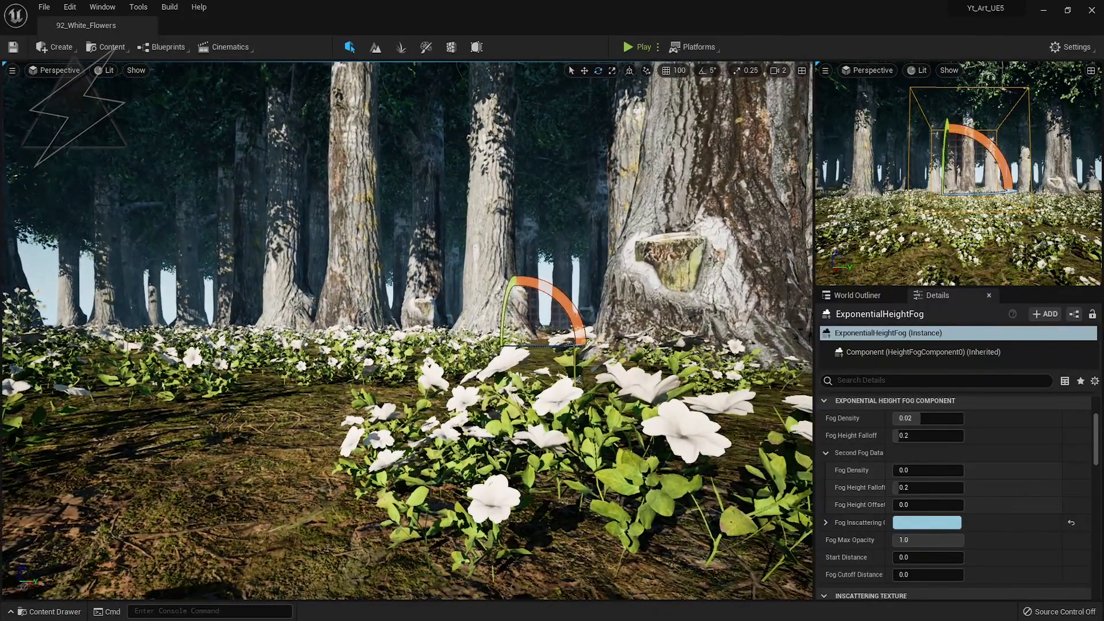
pyautogui.press('w')
pyautogui.press('q')
pyautogui.press('s')
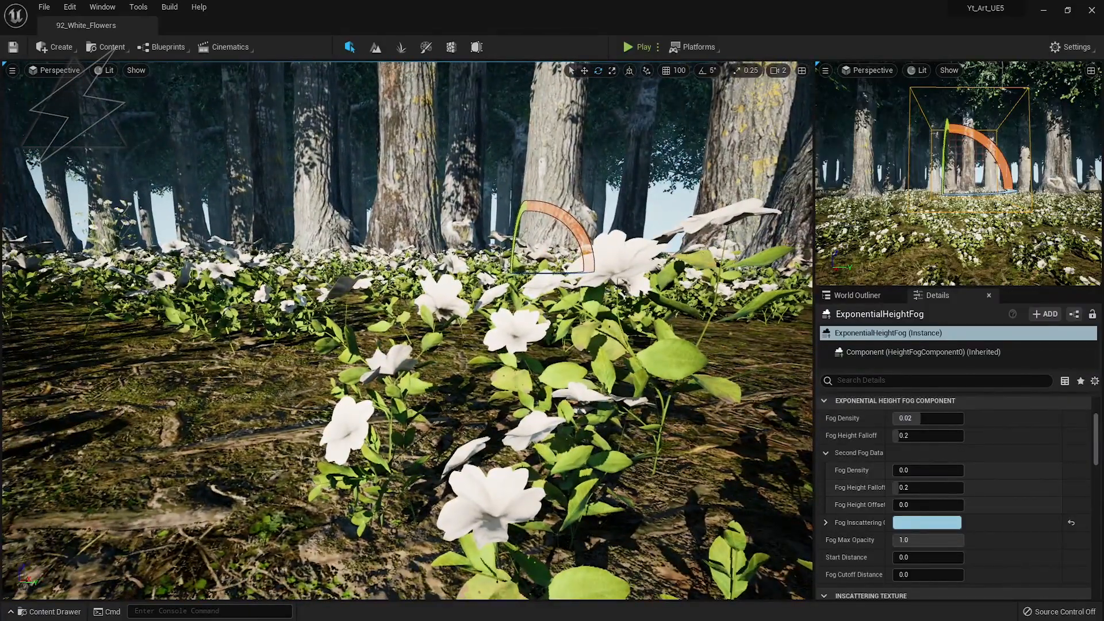
pyautogui.press('s')
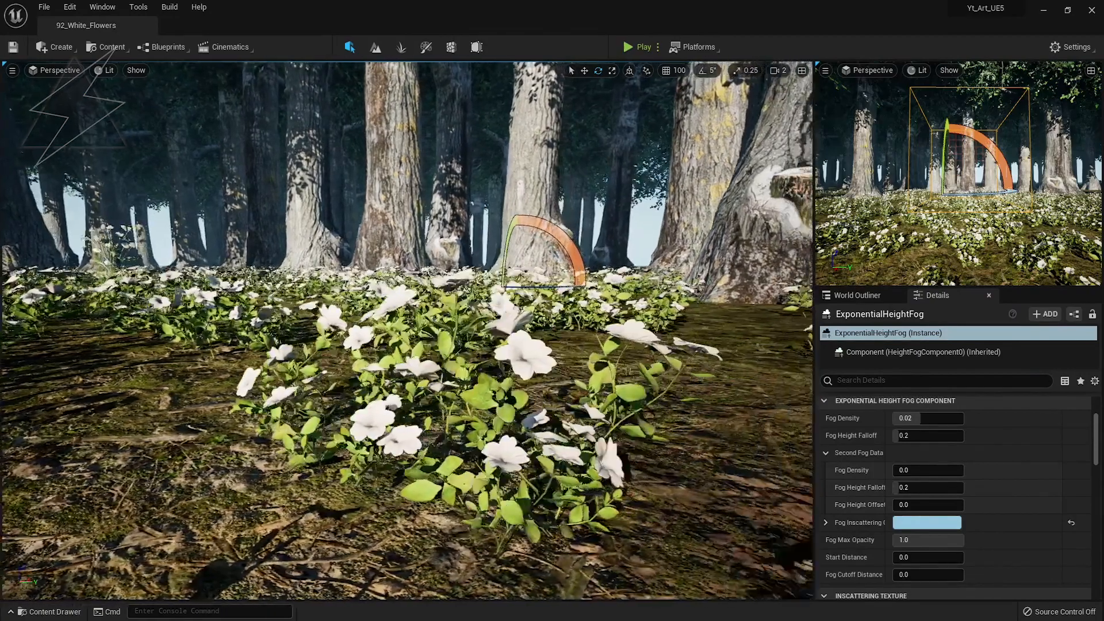
pyautogui.press('w')
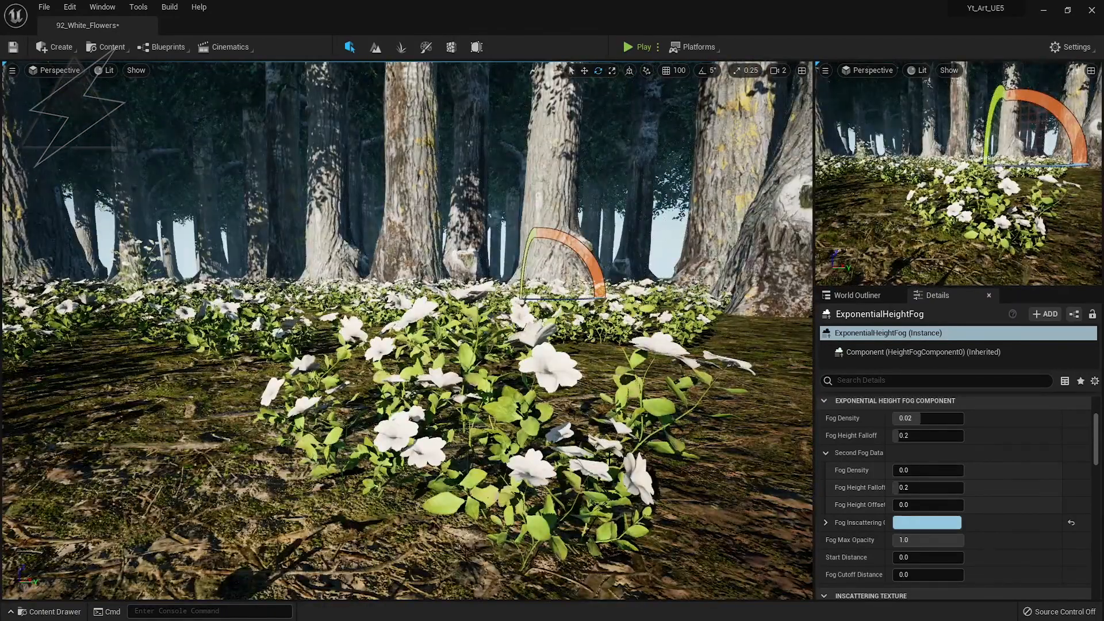
pyautogui.hotkey('ctrl', 's')
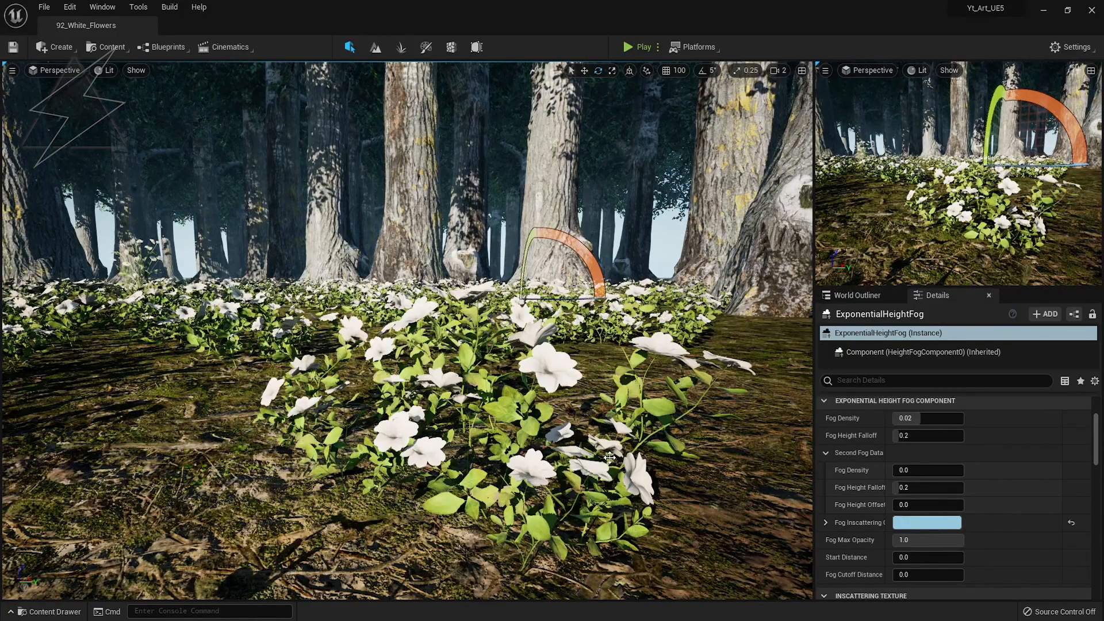
pyautogui.click(54, 50)
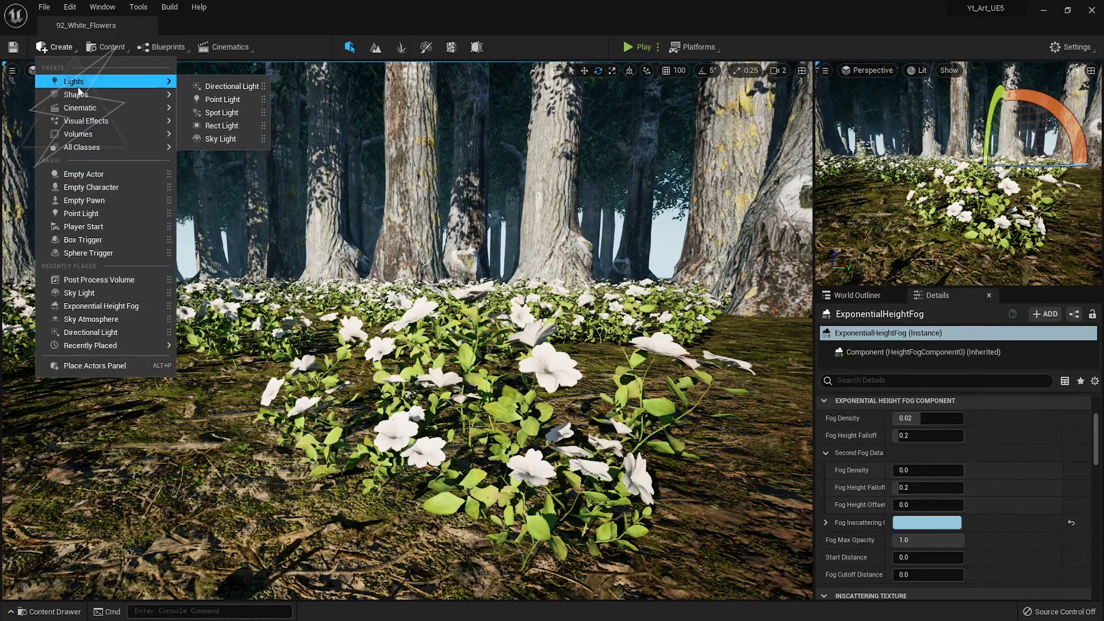
pyautogui.moveTo(131, 119)
pyautogui.click(364, 4)
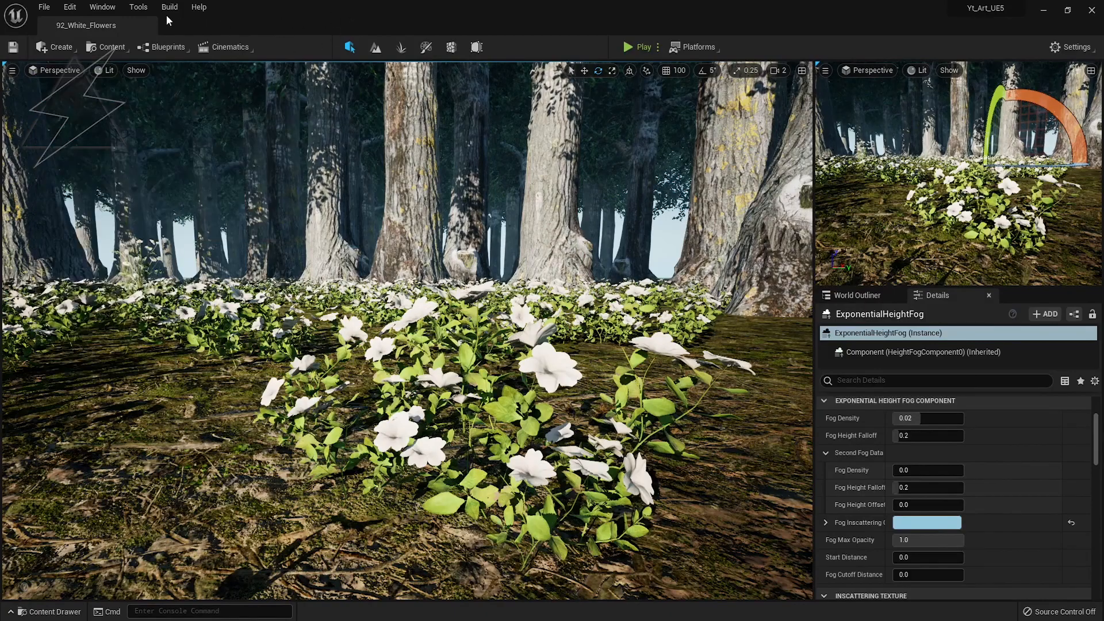